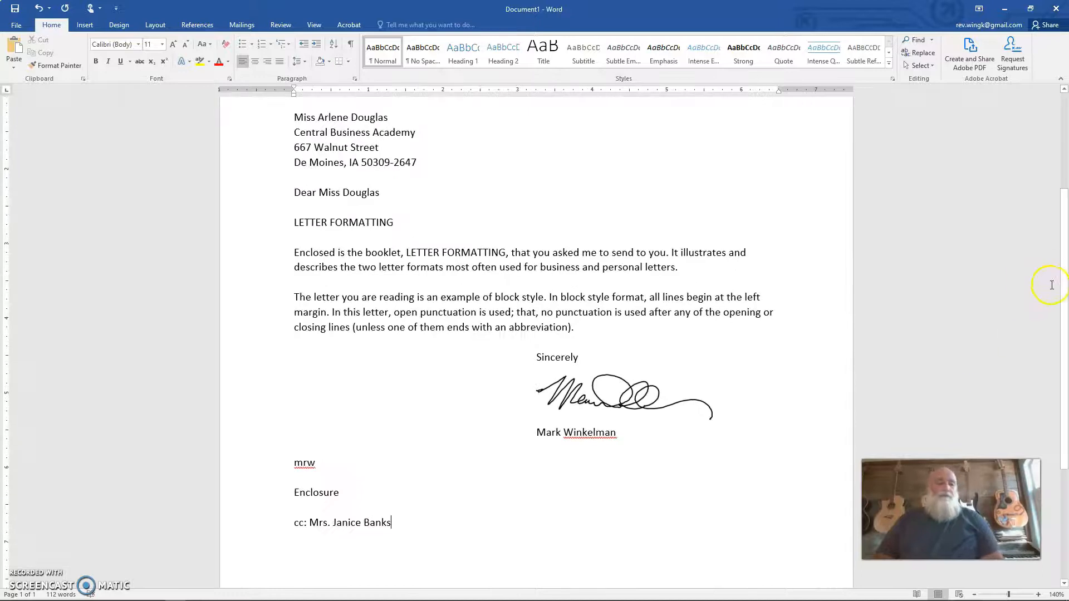
drag(1062, 269, 1039, 150)
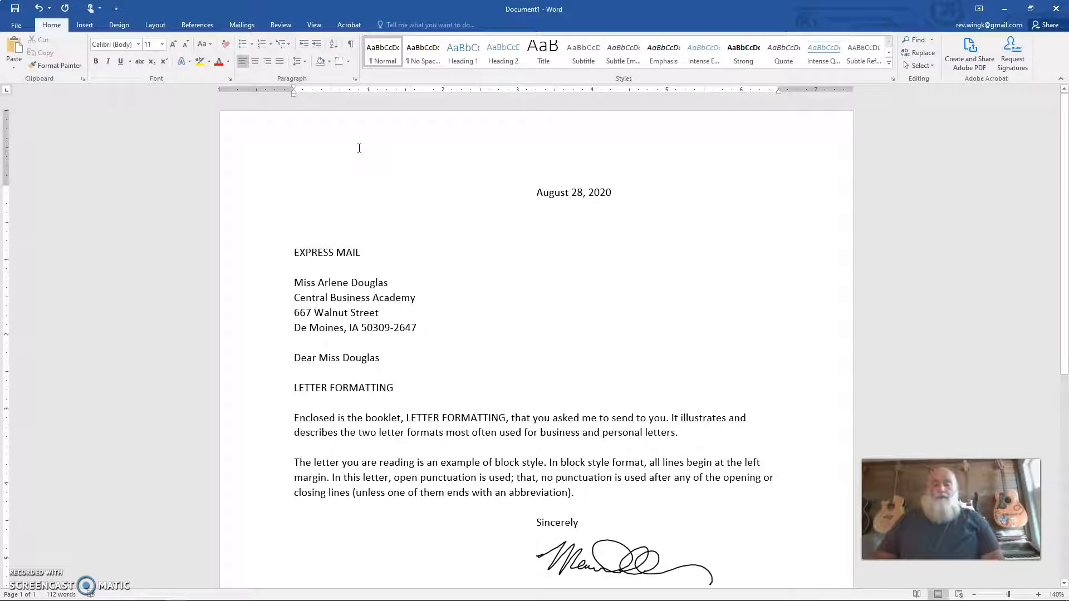
right_click(295, 188)
click(292, 187)
right_click(293, 188)
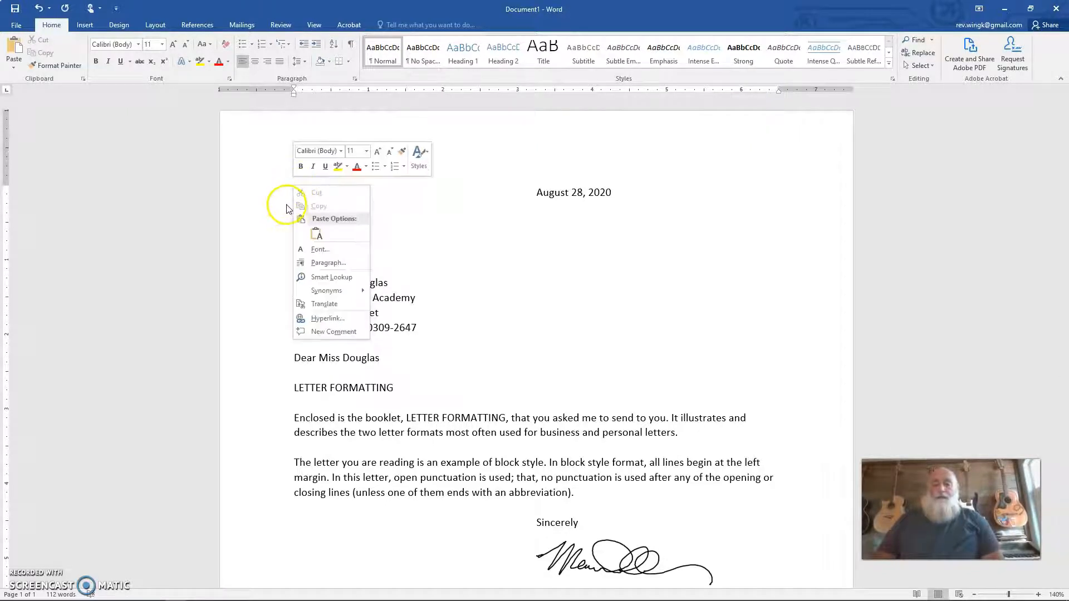
click(284, 204)
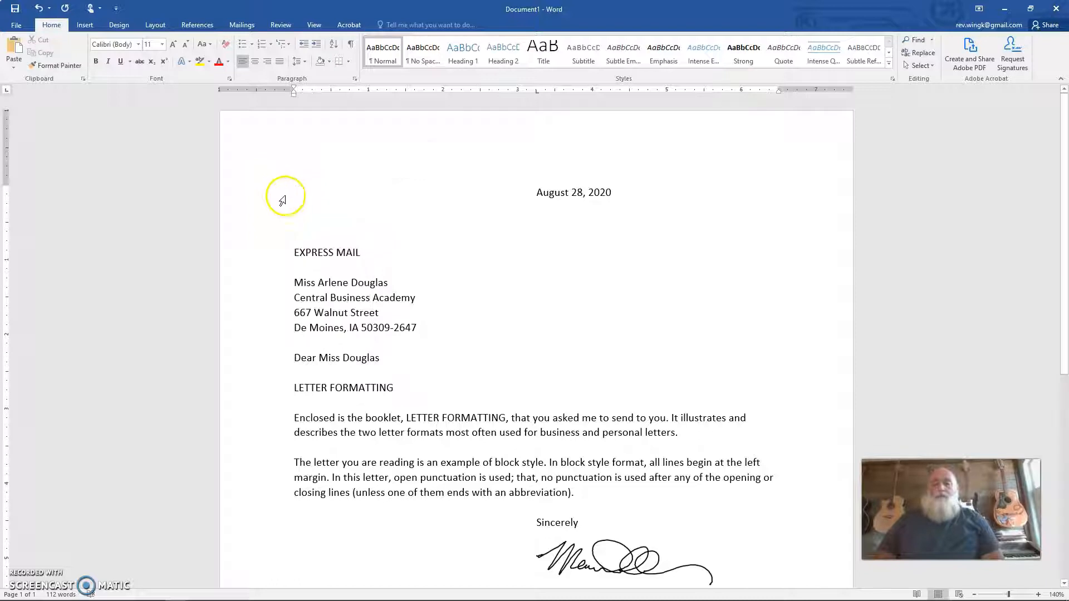
key(Return)
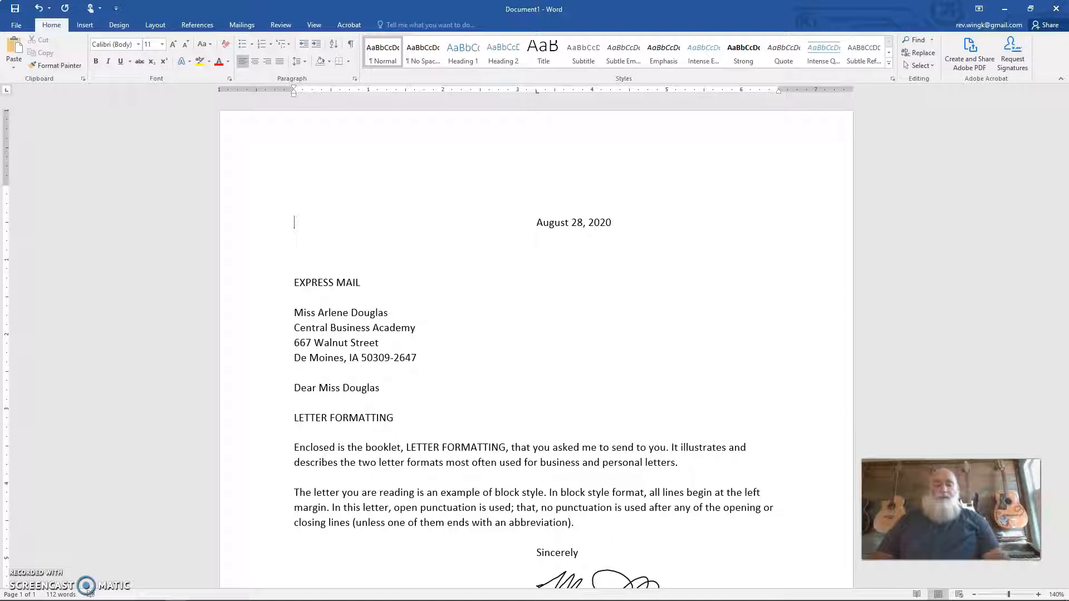
key(BackSpace)
key(BackSpace)
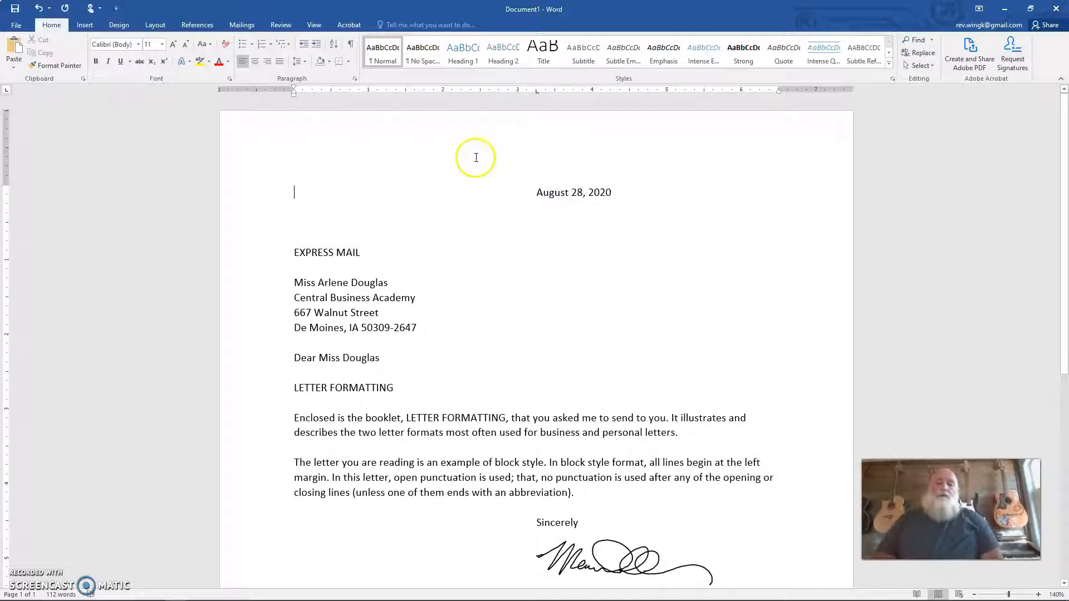
Step: Open the letter's page header for editing and look over the header and footer areas of the page
double_click(544, 139)
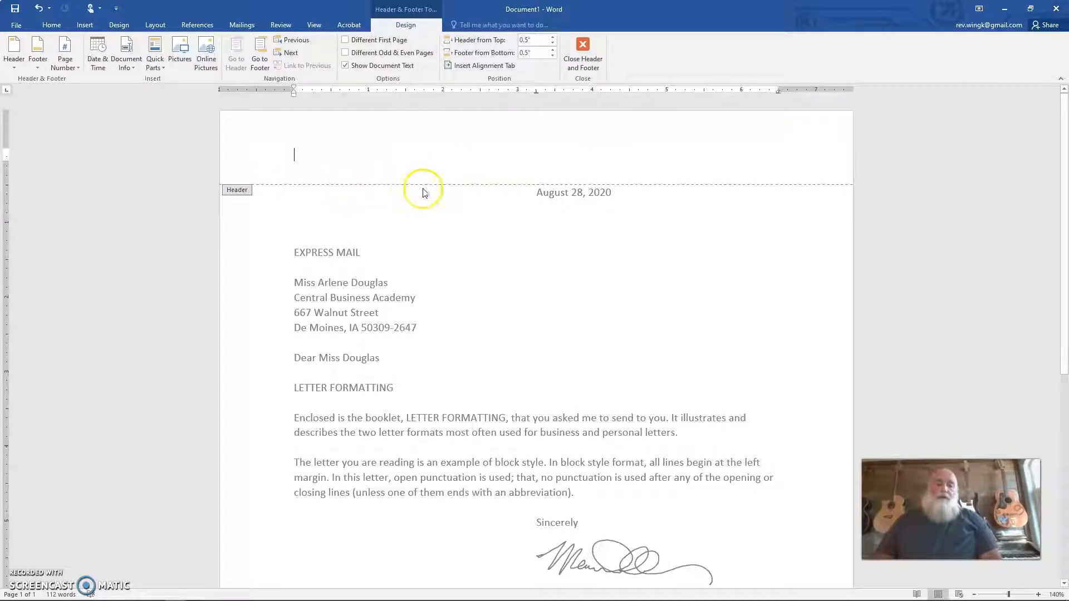
scroll(442, 308, down, 5)
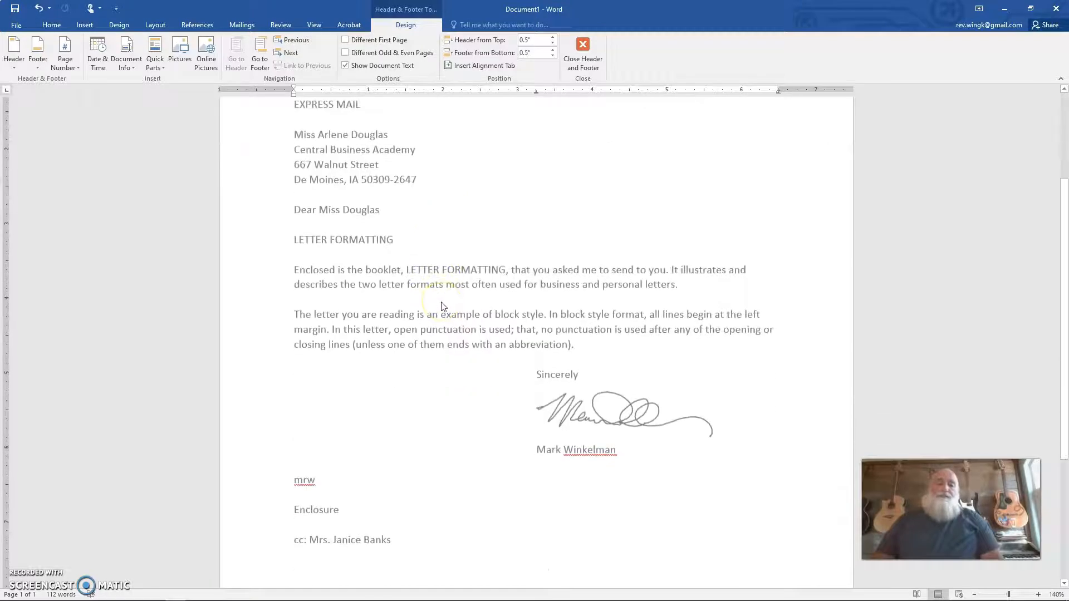
scroll(443, 307, down, 2)
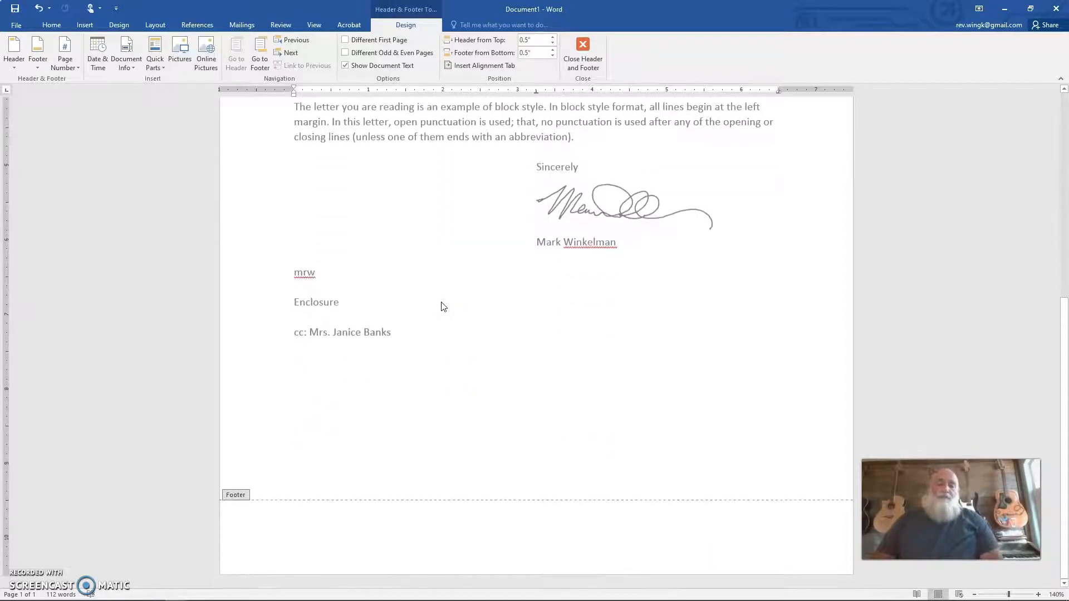
scroll(443, 308, up, 10)
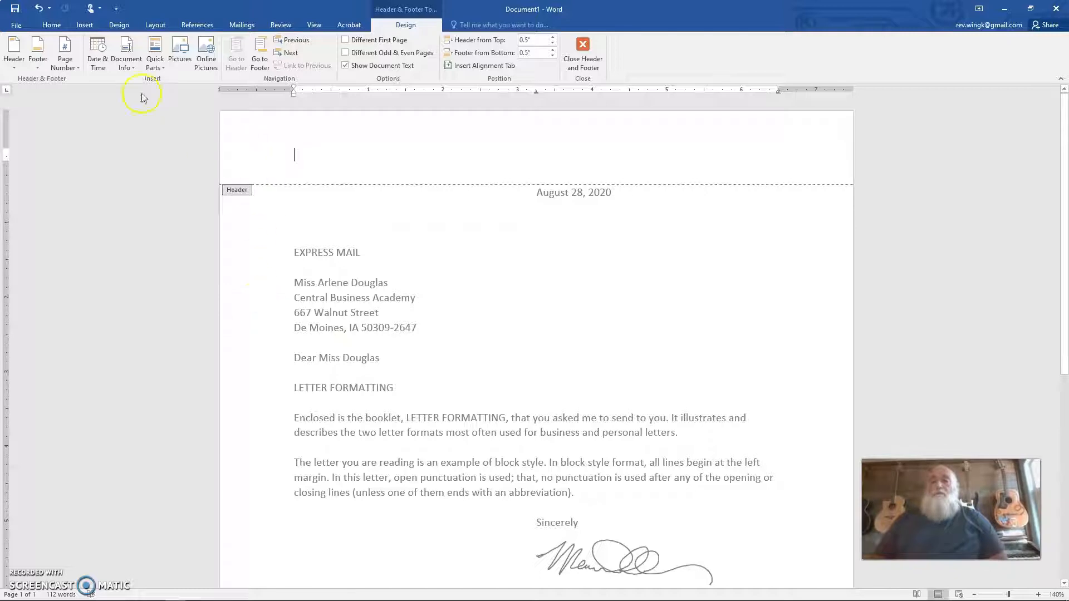
Step: Insert WordArt in the bold blue shadowed style into the header and replace its placeholder text with the sender's full name
click(84, 24)
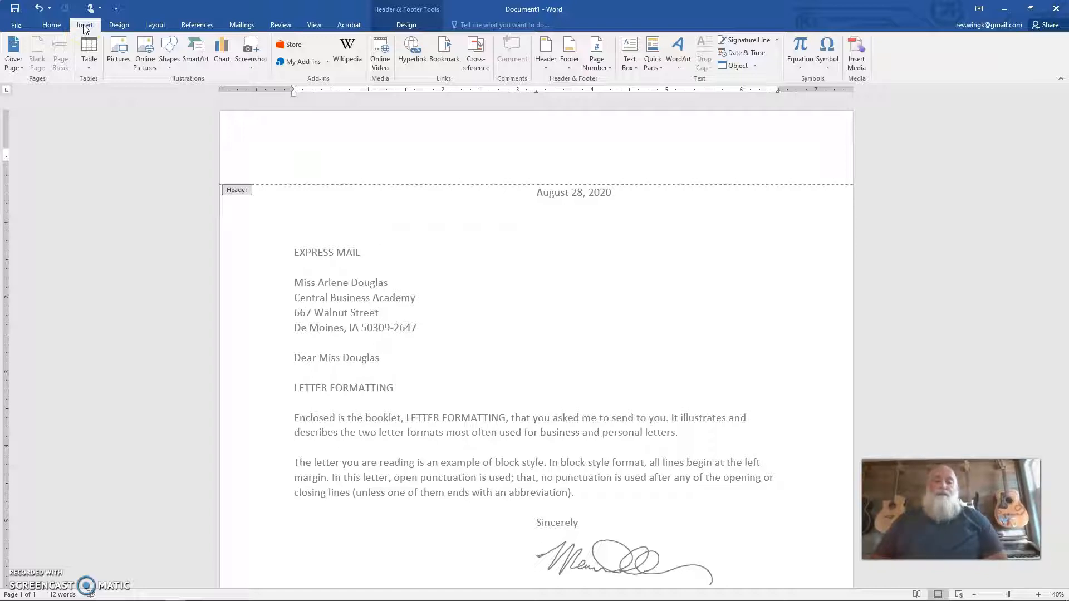
click(679, 63)
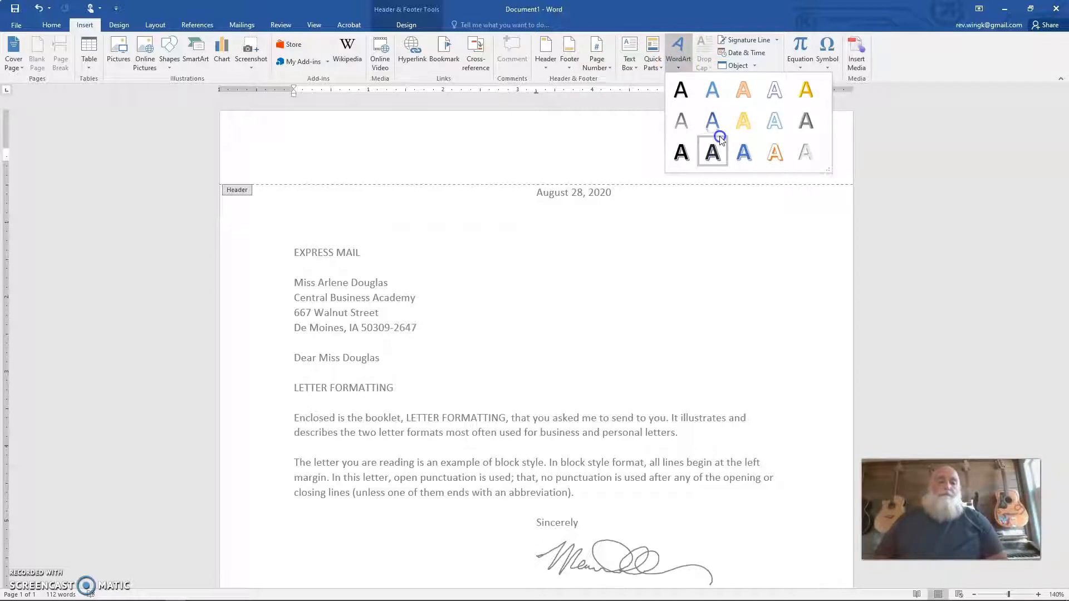
click(746, 155)
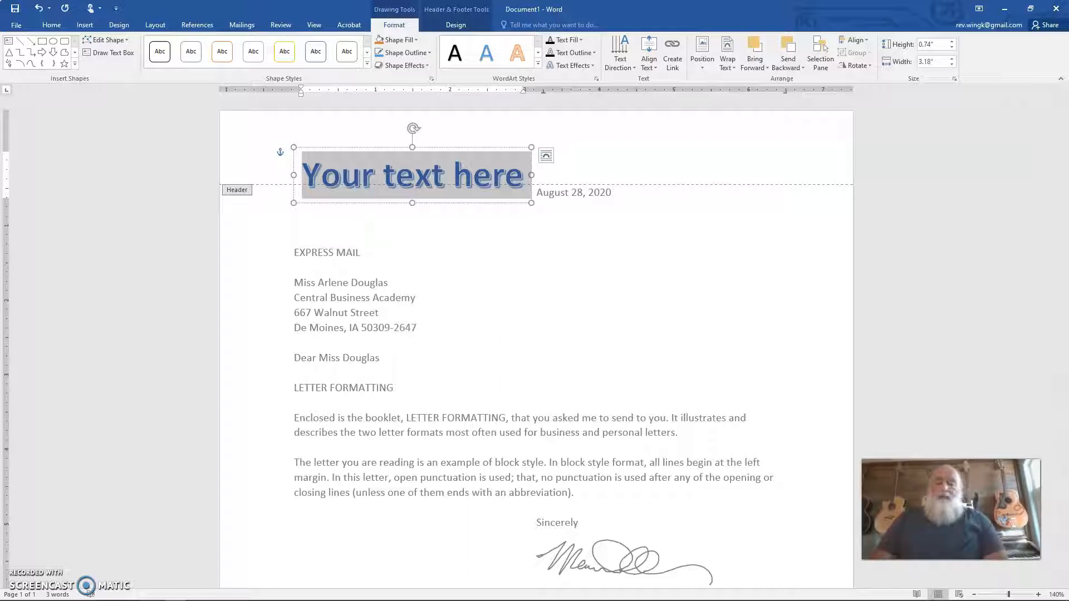
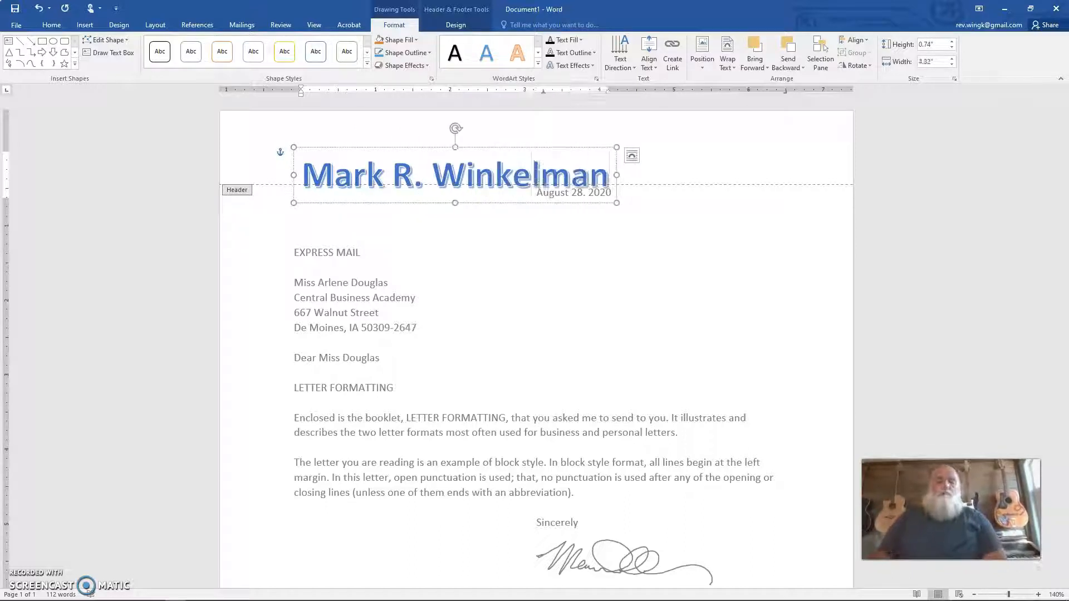
Step: Reduce the font size of the sender's name in the header WordArt to 20 pt
mouse_move(616, 202)
mouse_down()
mouse_move(566, 177)
mouse_move(568, 196)
mouse_move(628, 214)
mouse_up()
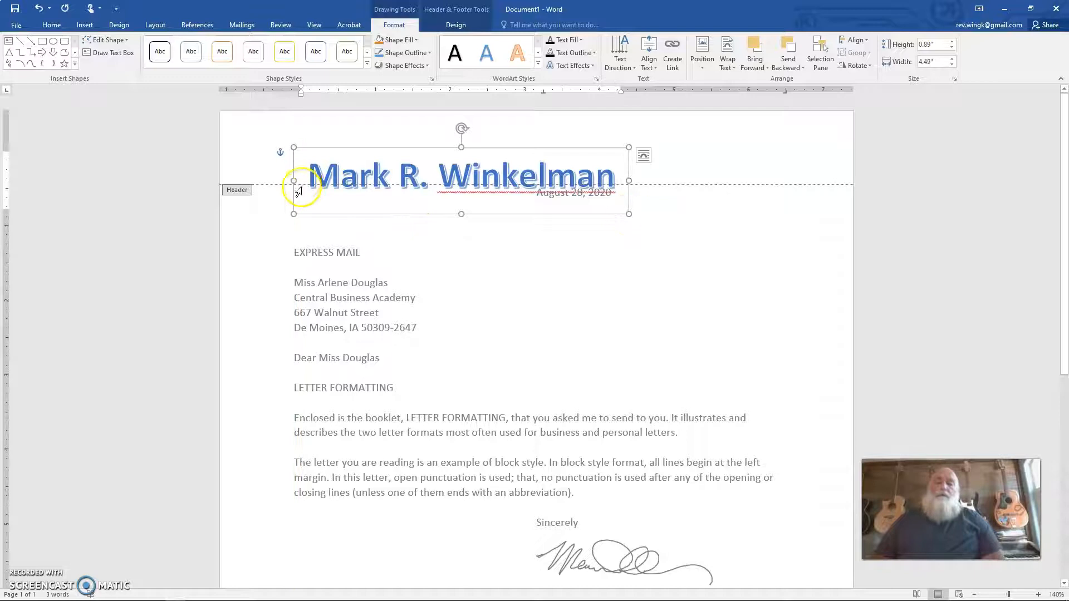
click(312, 174)
drag(310, 172, 482, 290)
click(54, 26)
click(52, 25)
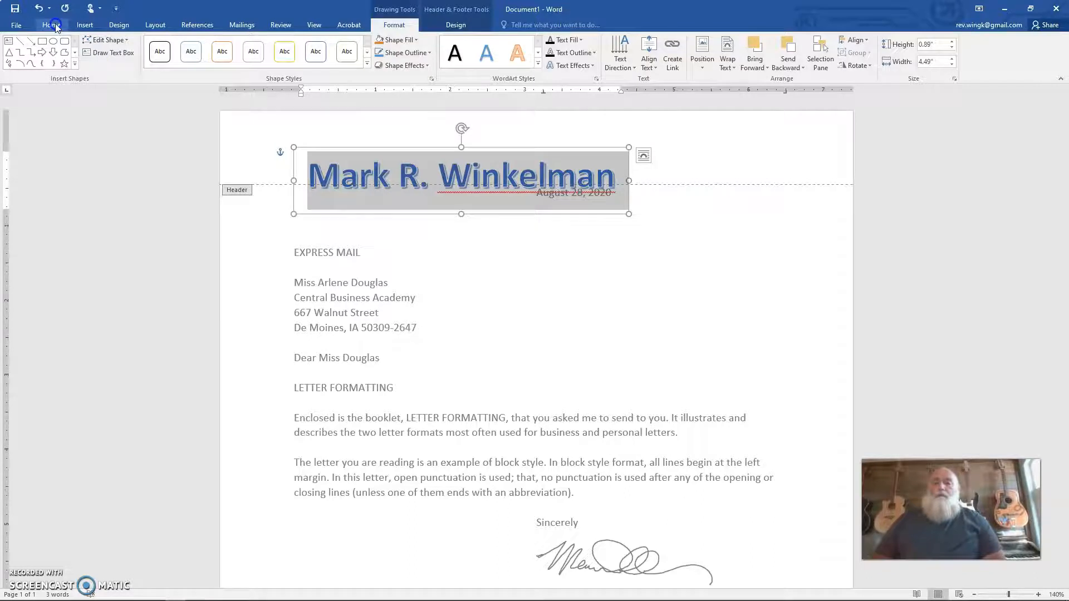
click(185, 47)
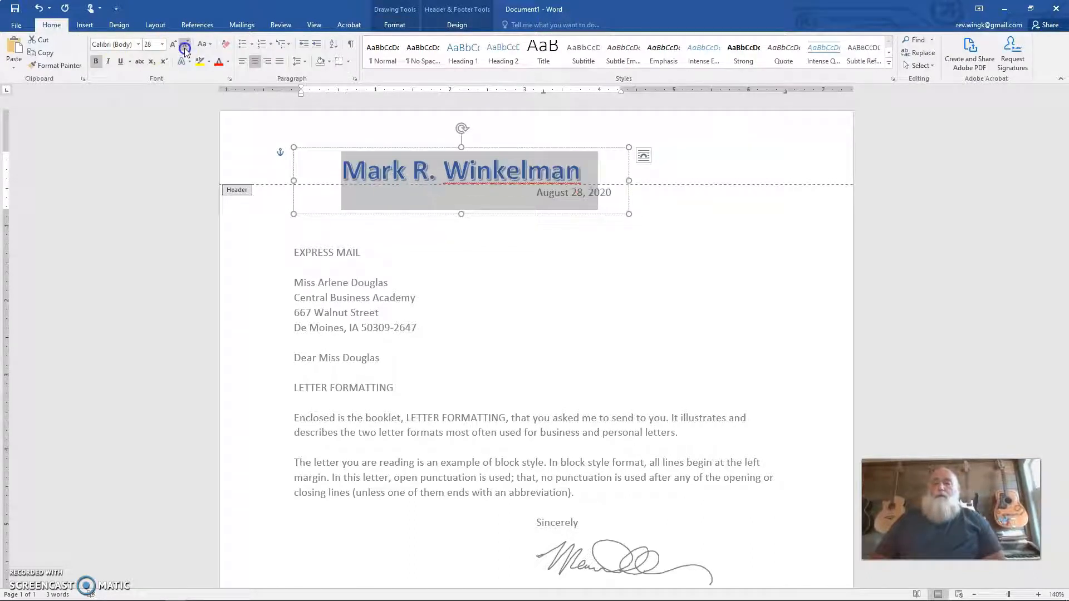
click(185, 47)
click(186, 48)
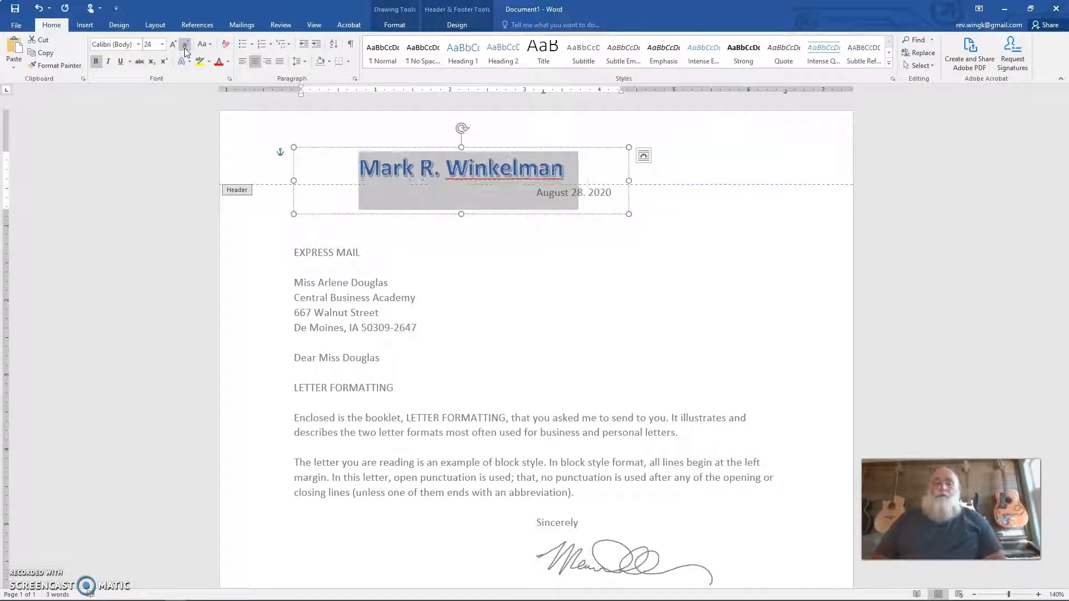
click(186, 49)
click(185, 49)
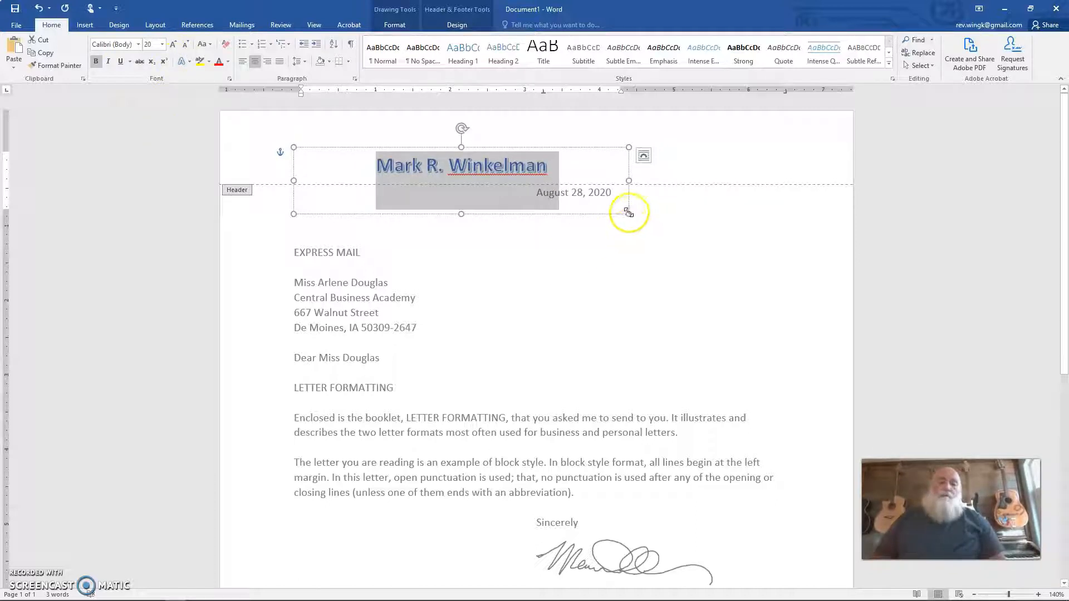
Step: Shrink the WordArt box to about 0.5" high by 2.62" wide and move it to the right side of the header
drag(628, 212, 490, 171)
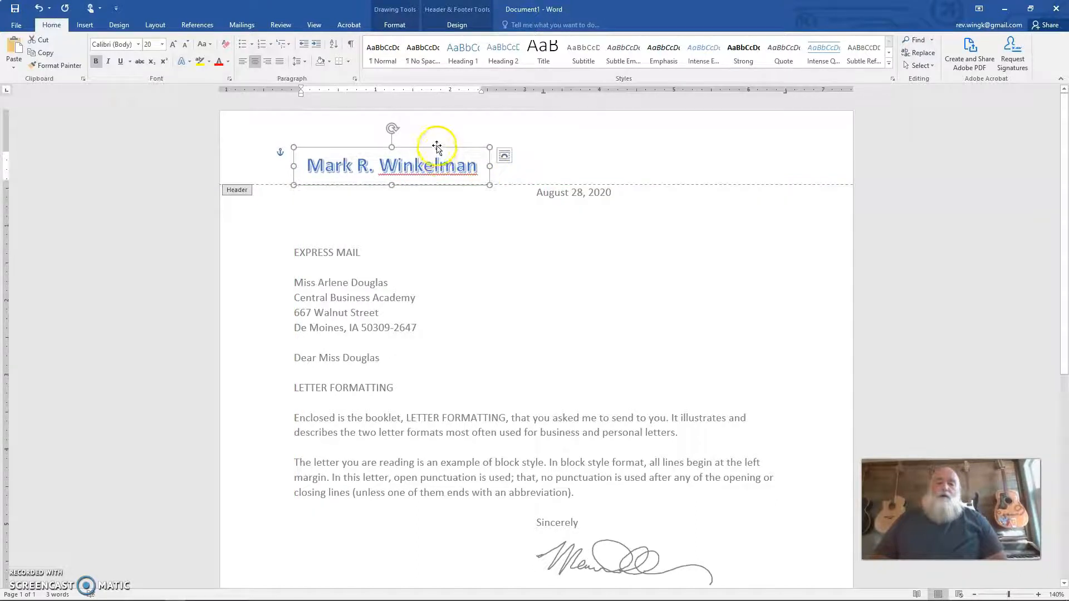
drag(437, 145, 754, 135)
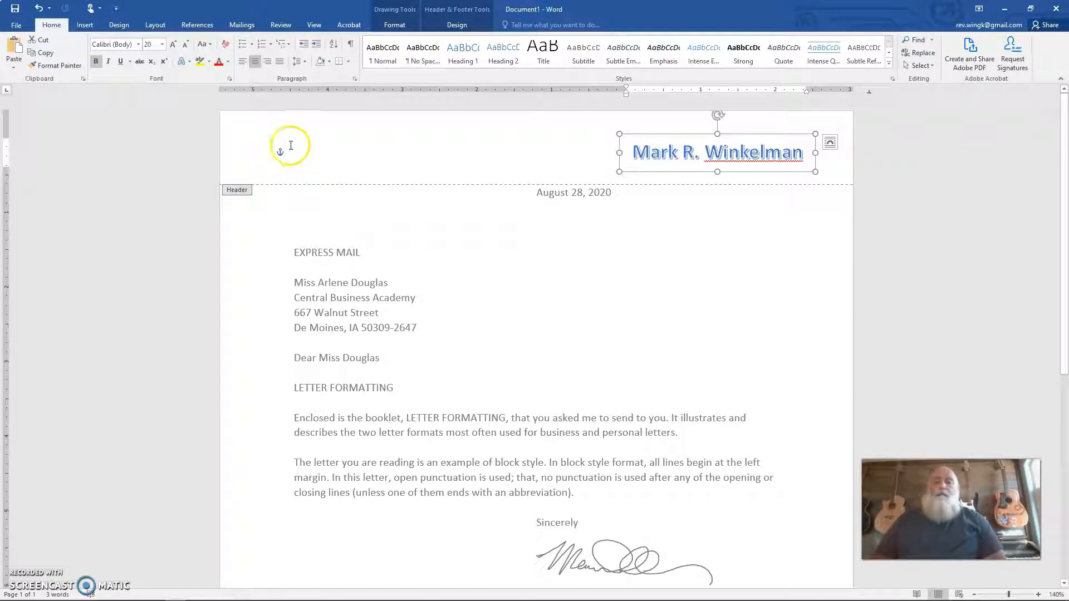
Step: Add three blank lines at the start of the header to make the header area taller
click(291, 146)
click(288, 157)
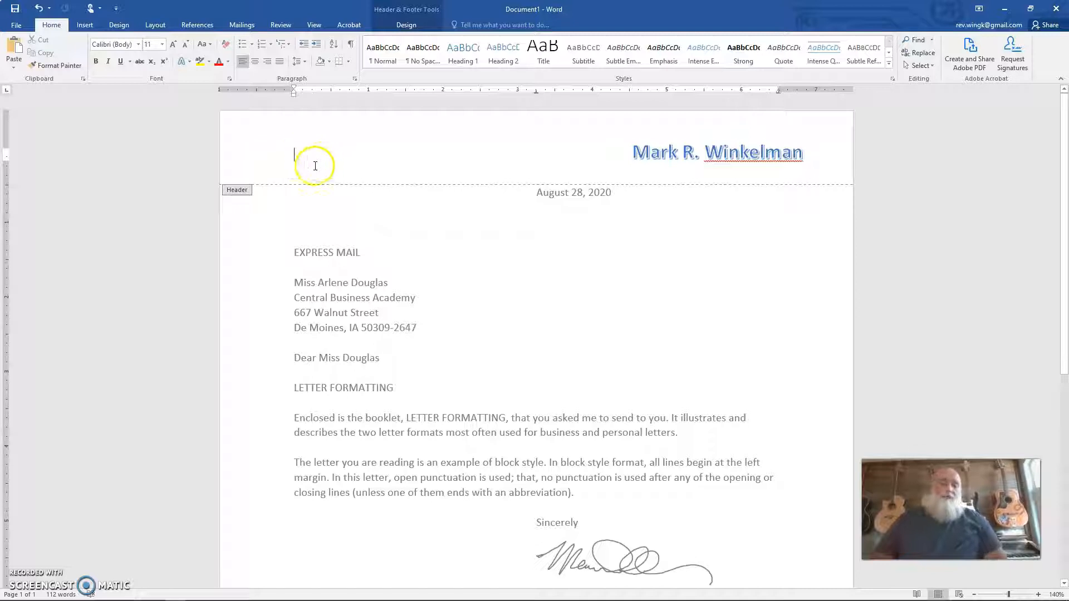
key(Return)
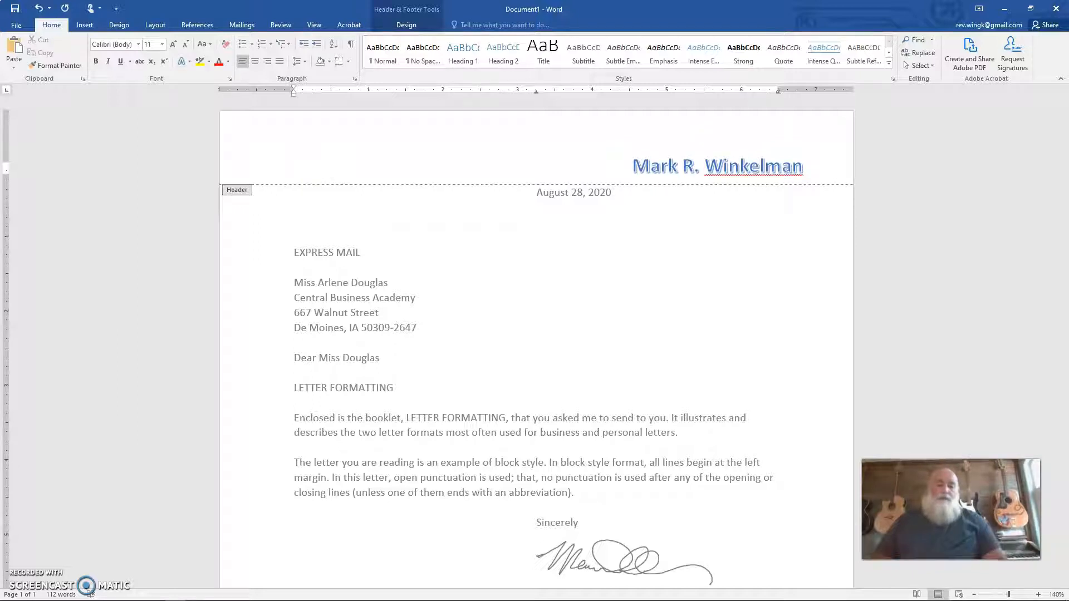
key(Return)
key(Return)
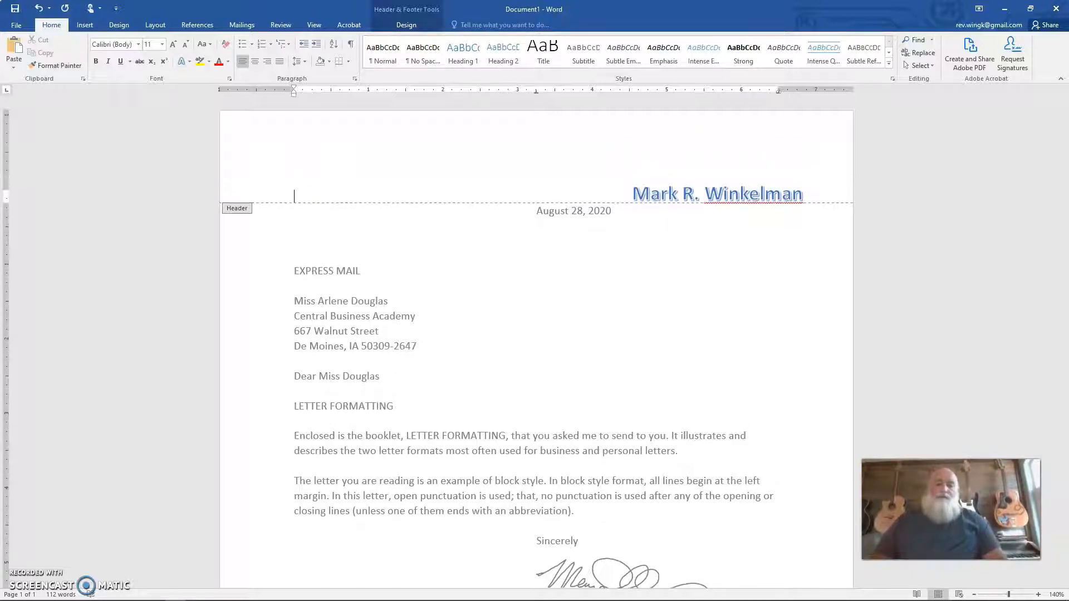
Step: Move the name WordArt back up into the upper-right corner of the header, clear of the date line
click(715, 196)
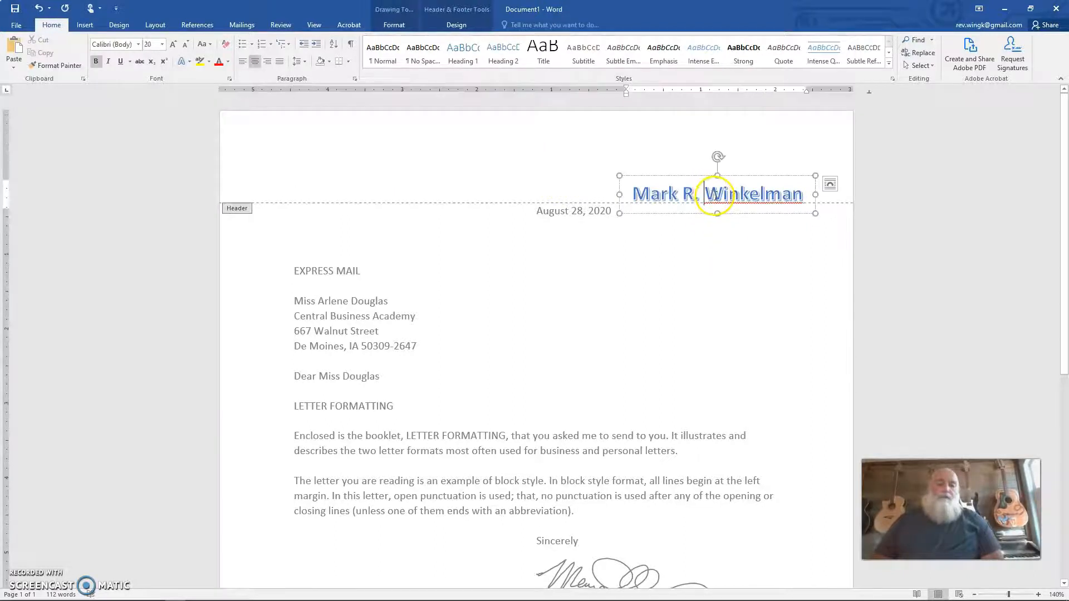
click(683, 194)
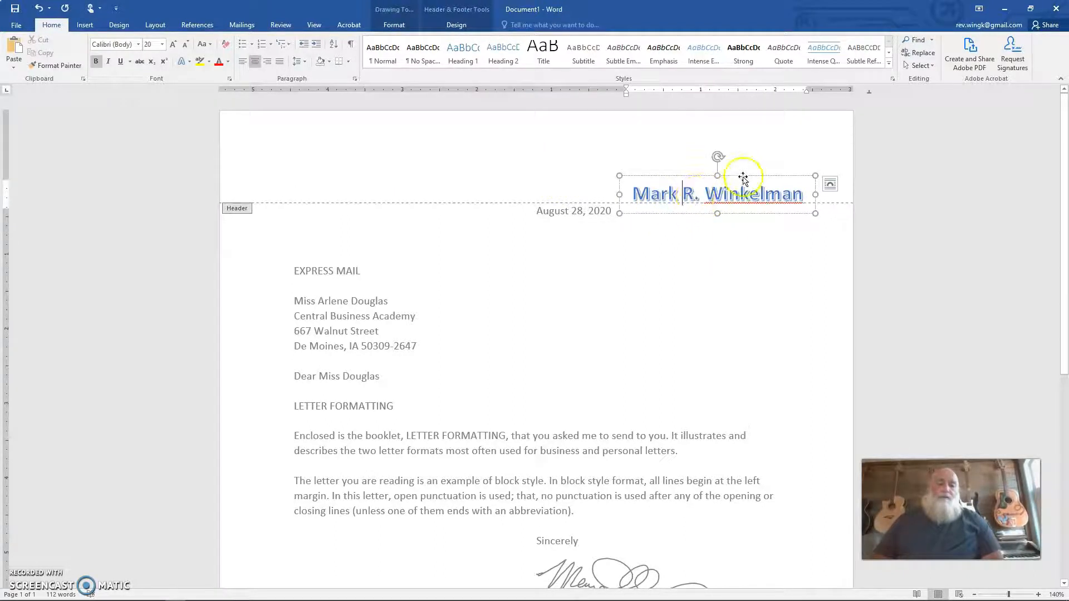
drag(743, 178, 759, 136)
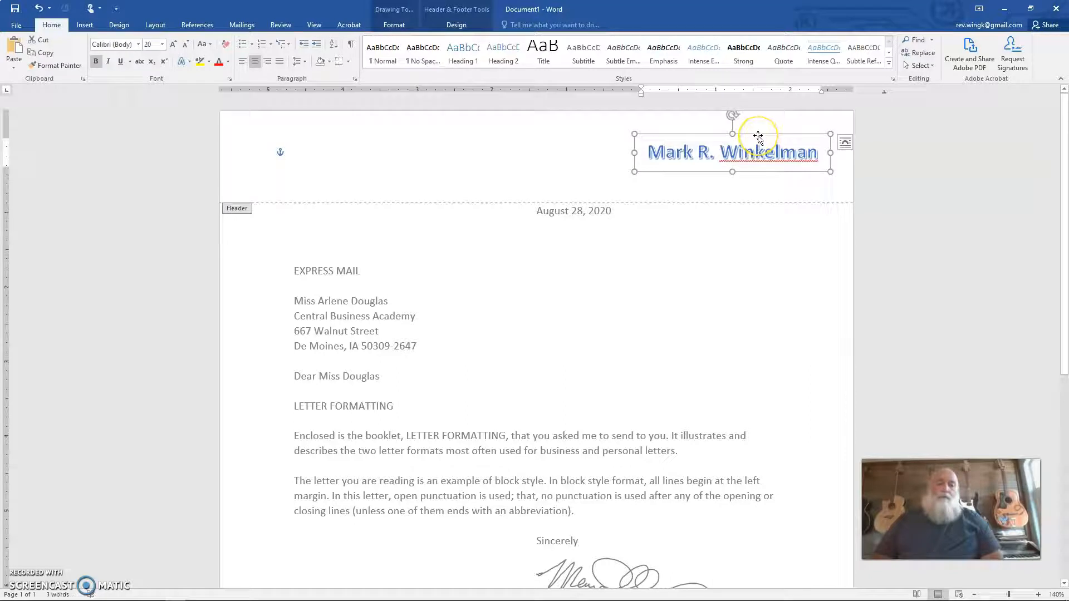
Step: Set the name WordArt's text wrapping to In Front of Text
click(405, 26)
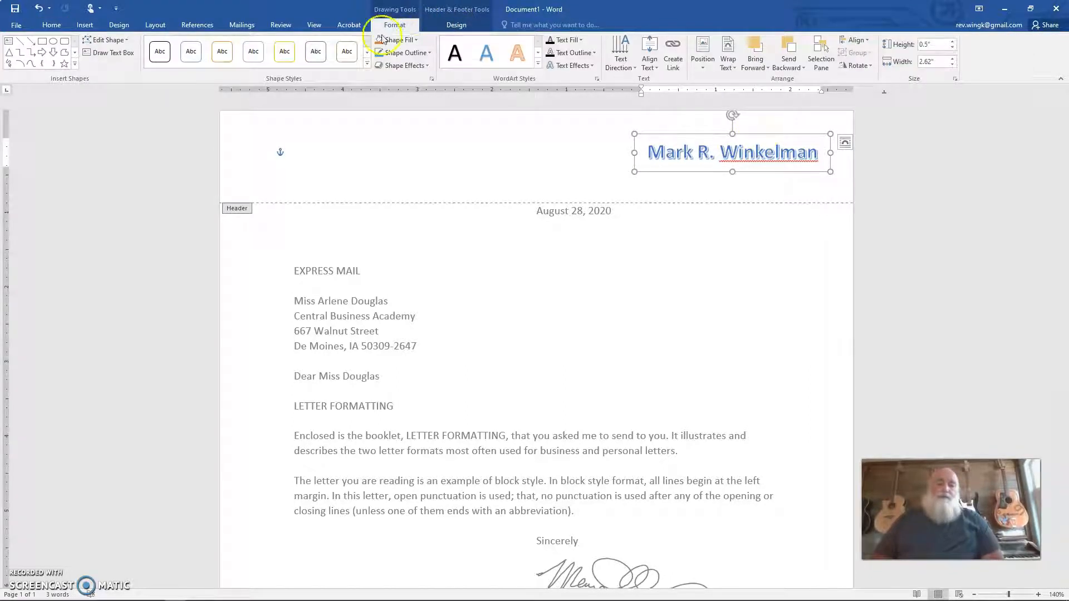
click(457, 24)
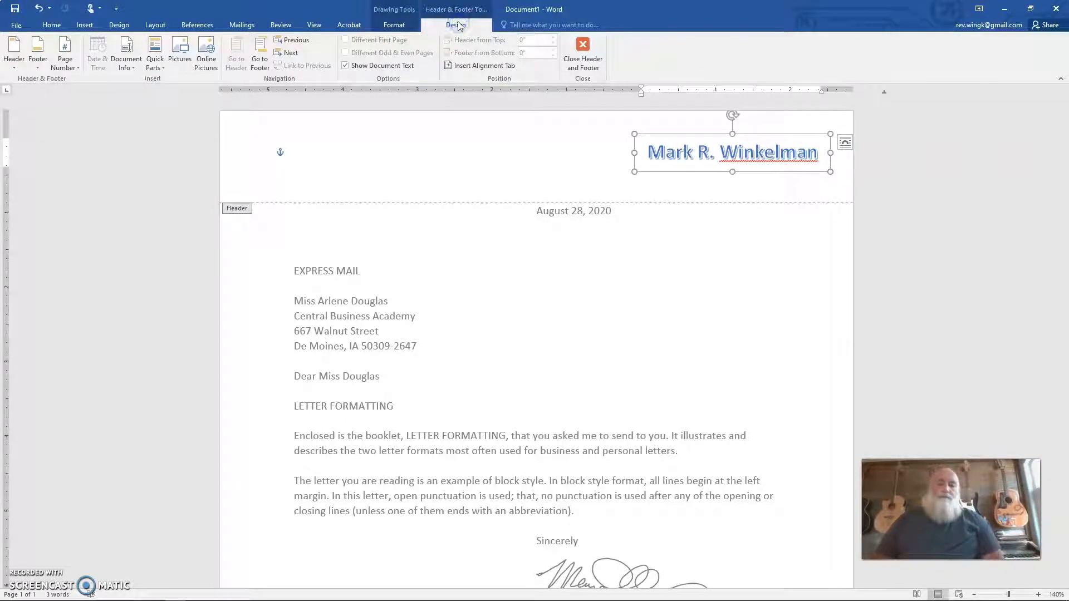
click(393, 24)
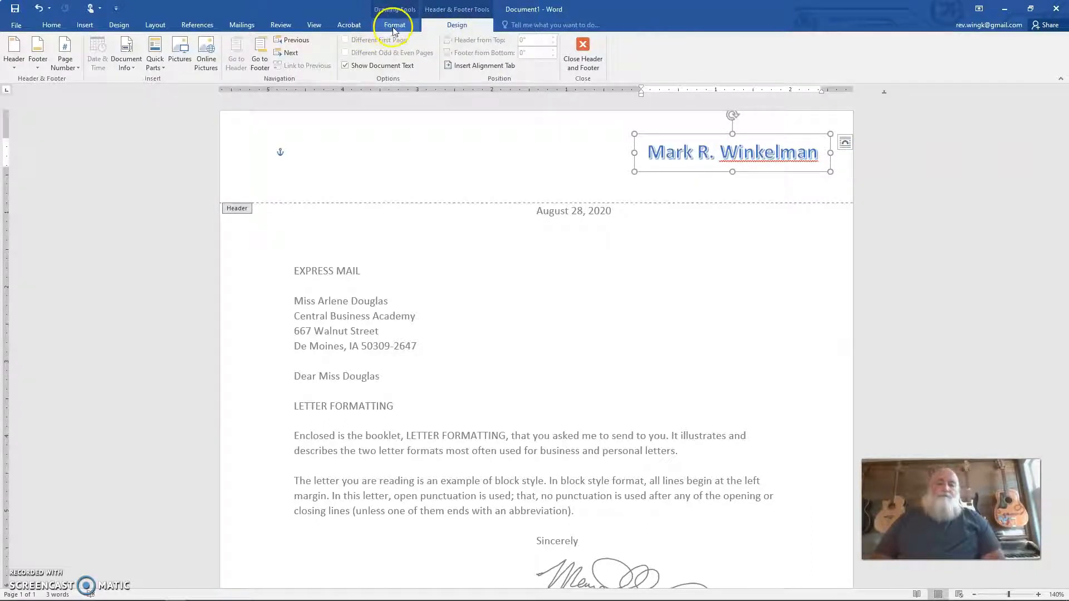
click(452, 28)
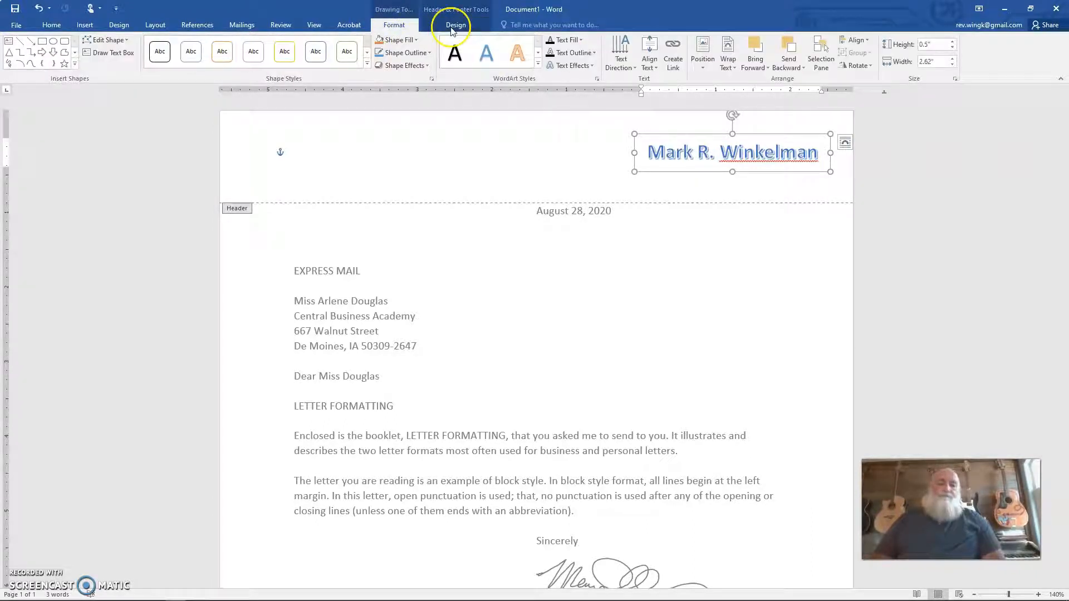
click(734, 69)
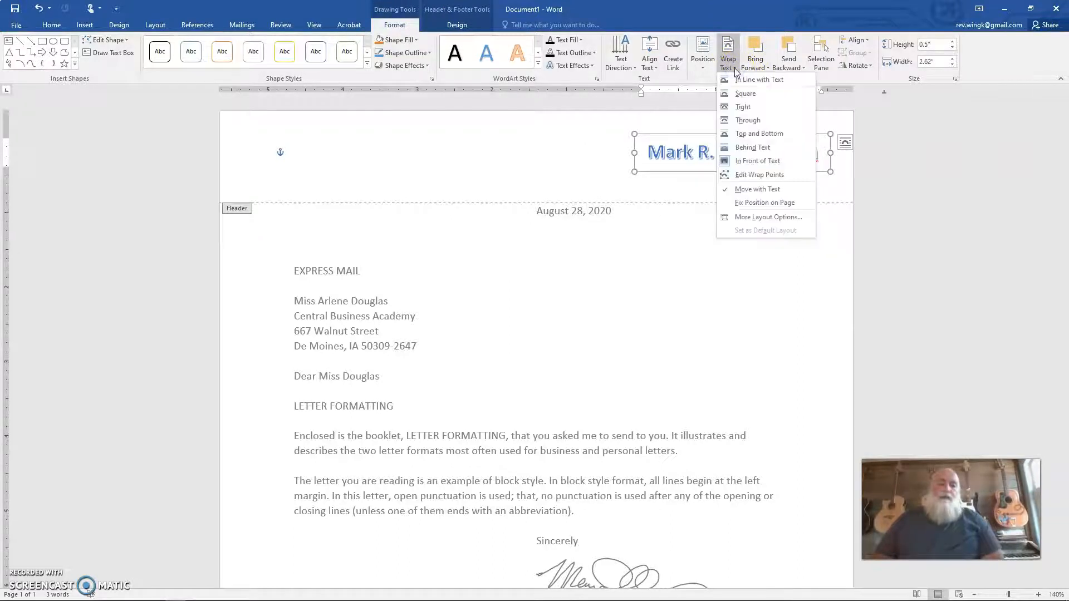
click(769, 162)
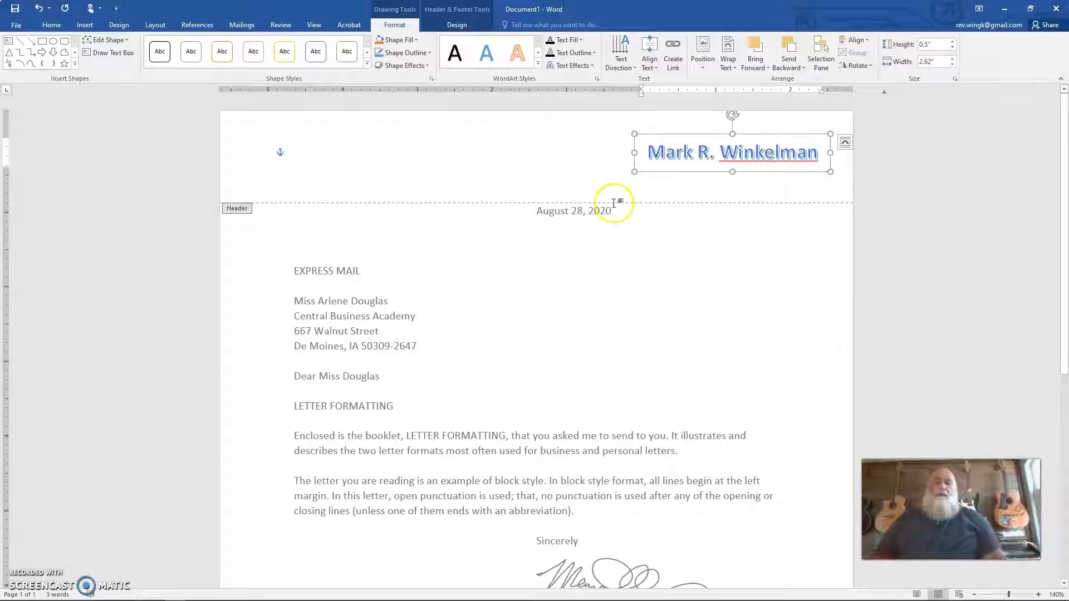
Step: Enter "Idaho Digital Learning Alliance" as a right-aligned header line directly beneath the name WordArt
click(289, 172)
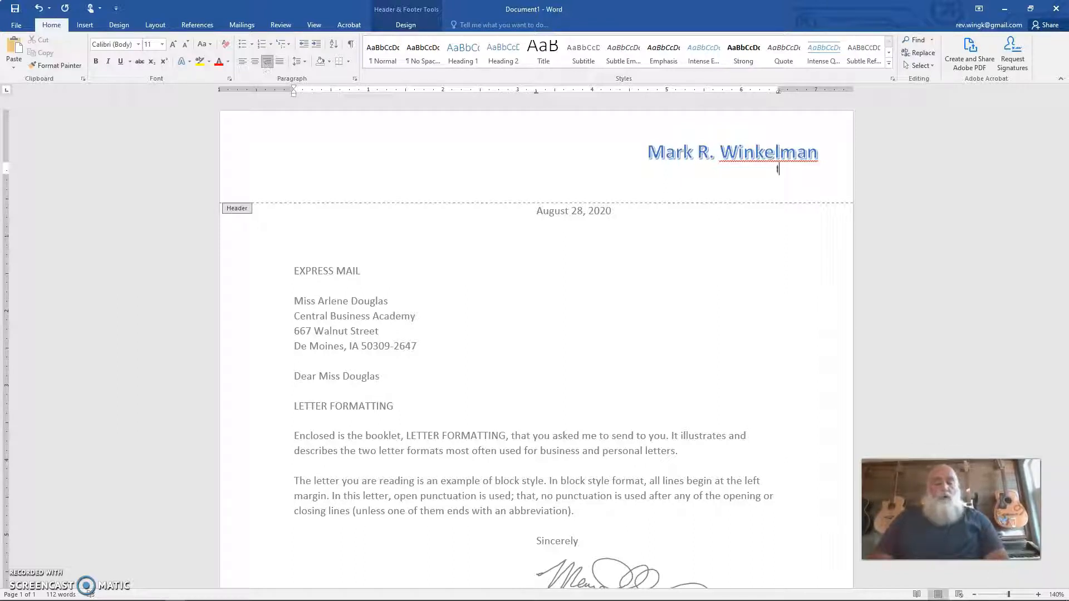
text(aho)
text(Digital)
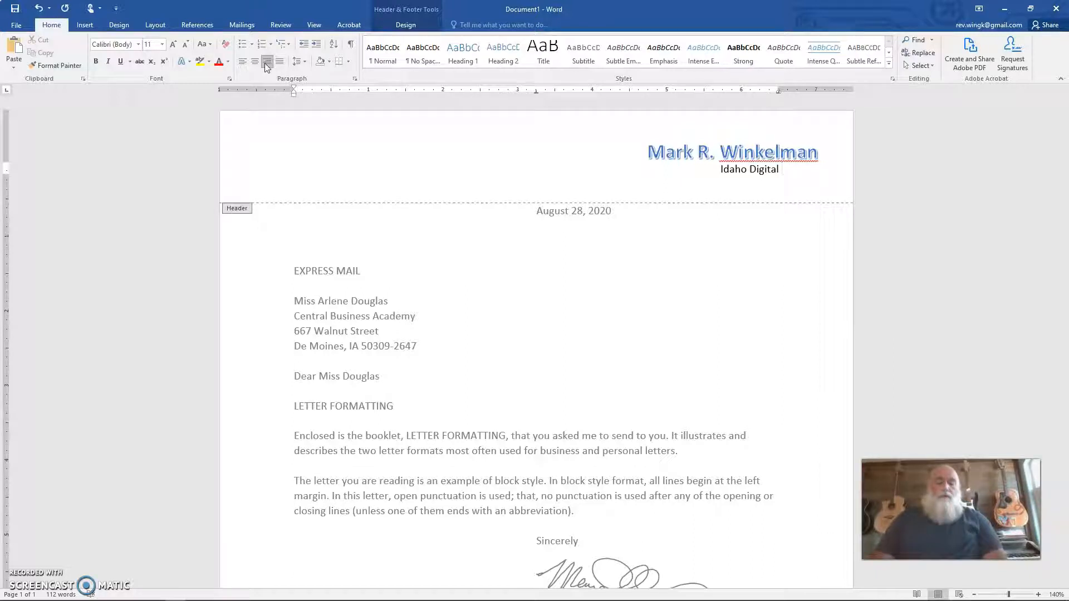
text(Le)
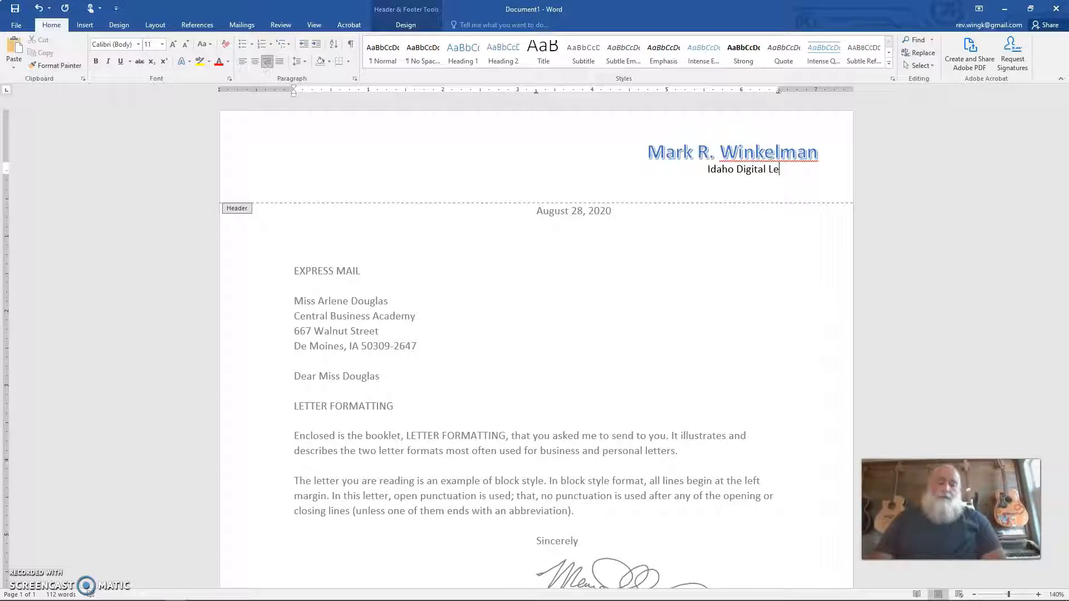
text(arning A)
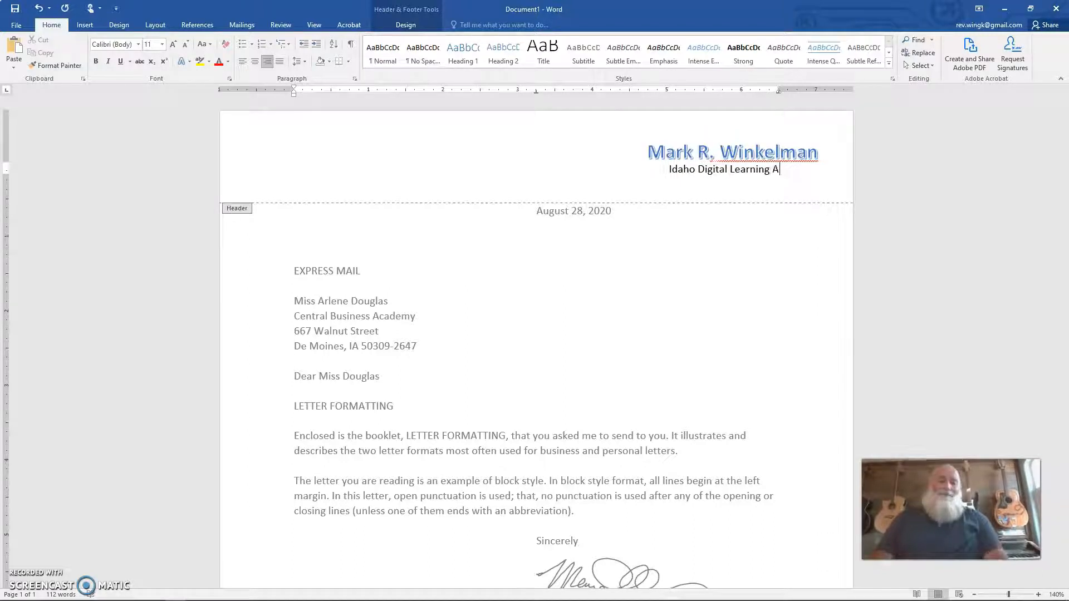
text(lliance)
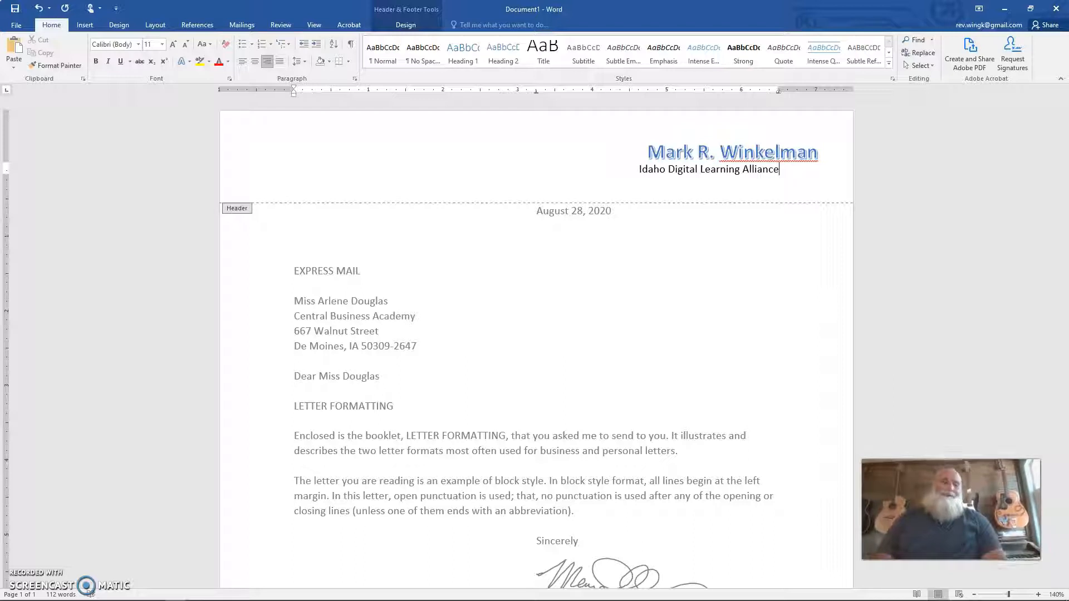
Step: Add a line below the organization name with the sender's phone number followed by a double hyphen
key(Return)
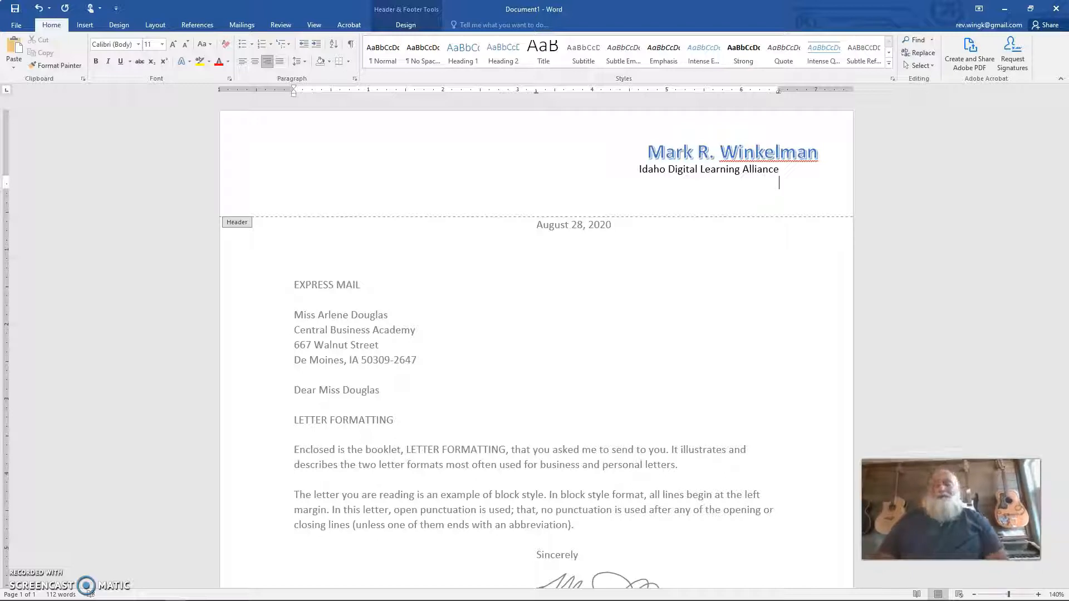
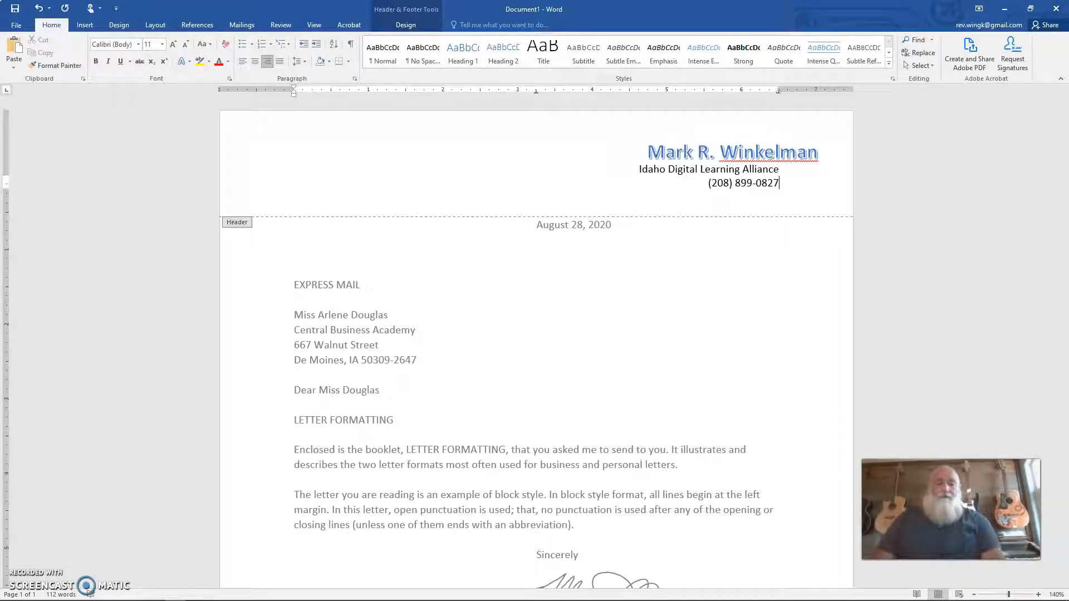
text(--)
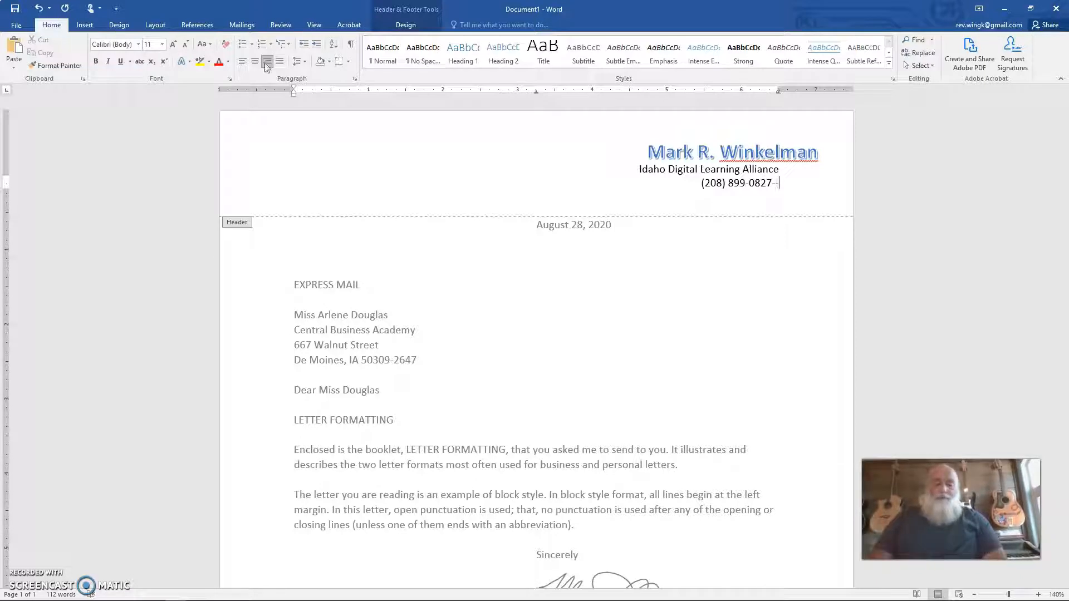
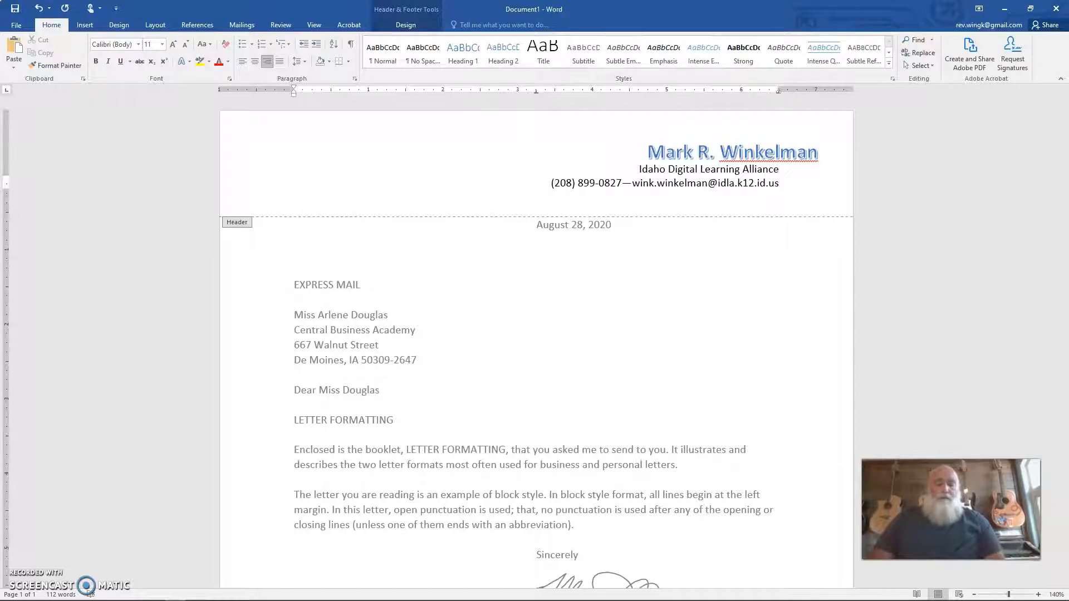
Step: Enter the sender's e-mail address after the phone number and end the line with a new paragraph
key(Return)
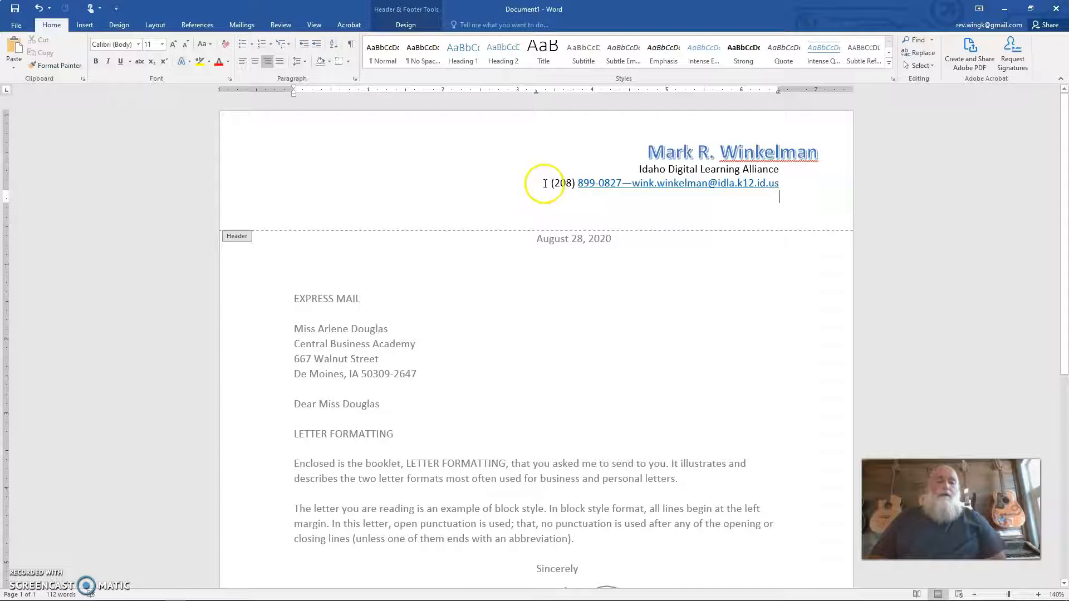
Step: Format the phone and e-mail line in the header as bold, darker blue text without underlining
drag(554, 183, 761, 186)
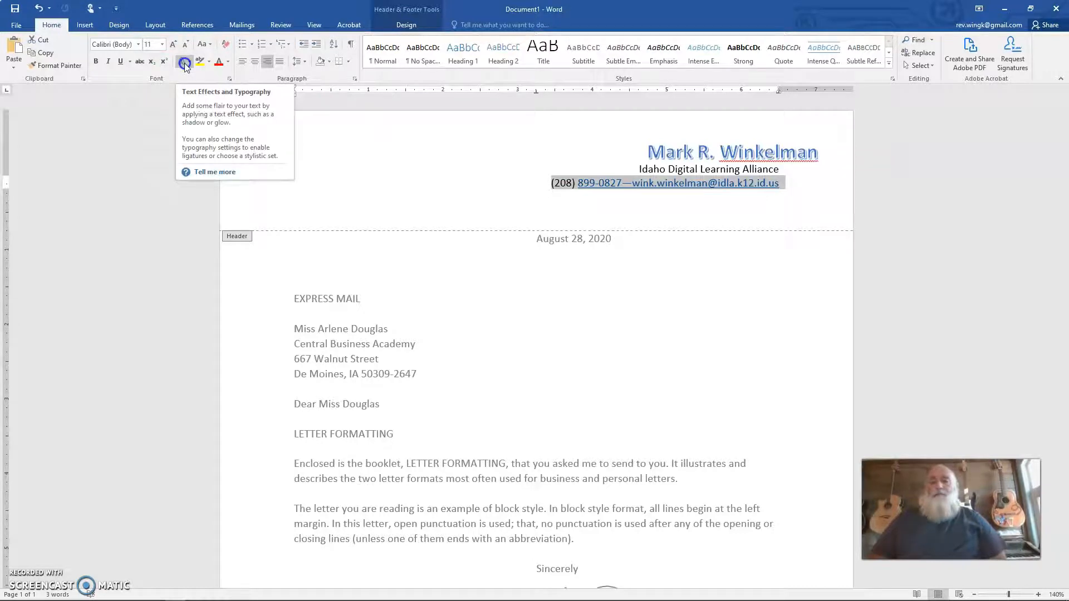
click(98, 62)
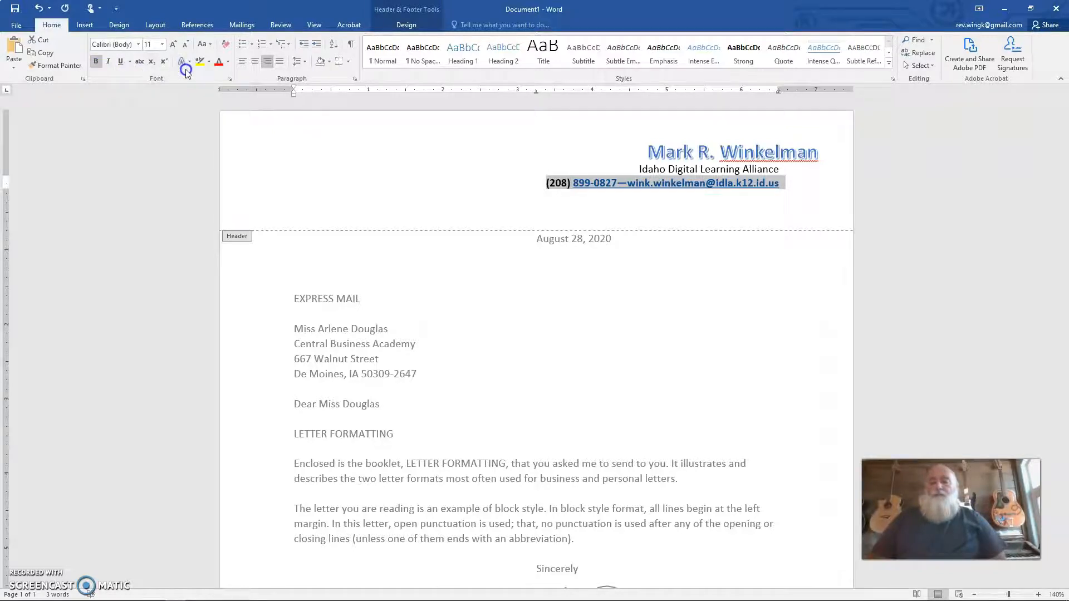
click(228, 61)
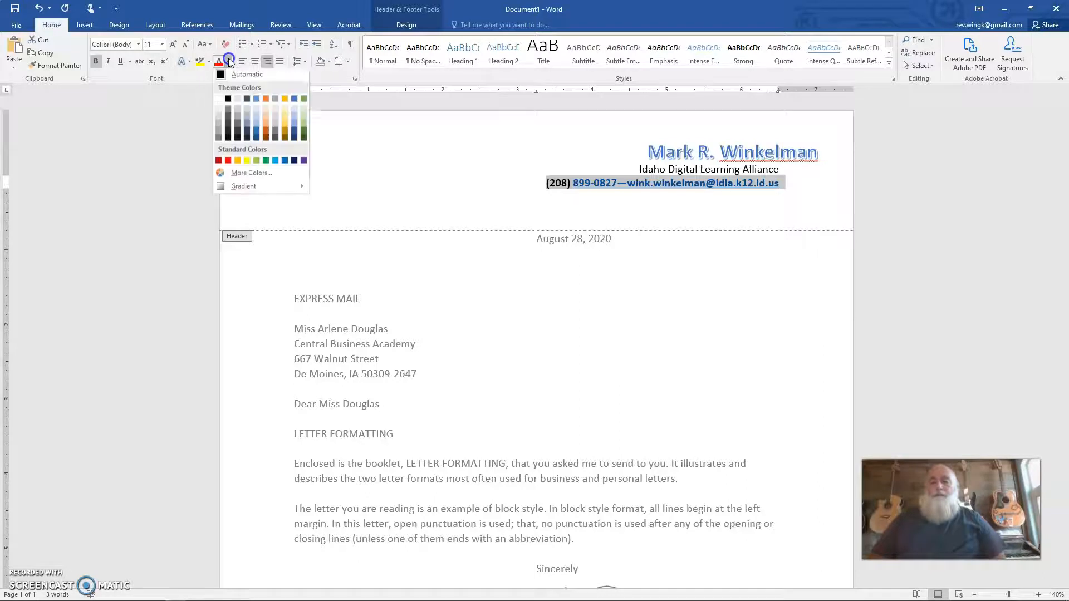
click(256, 134)
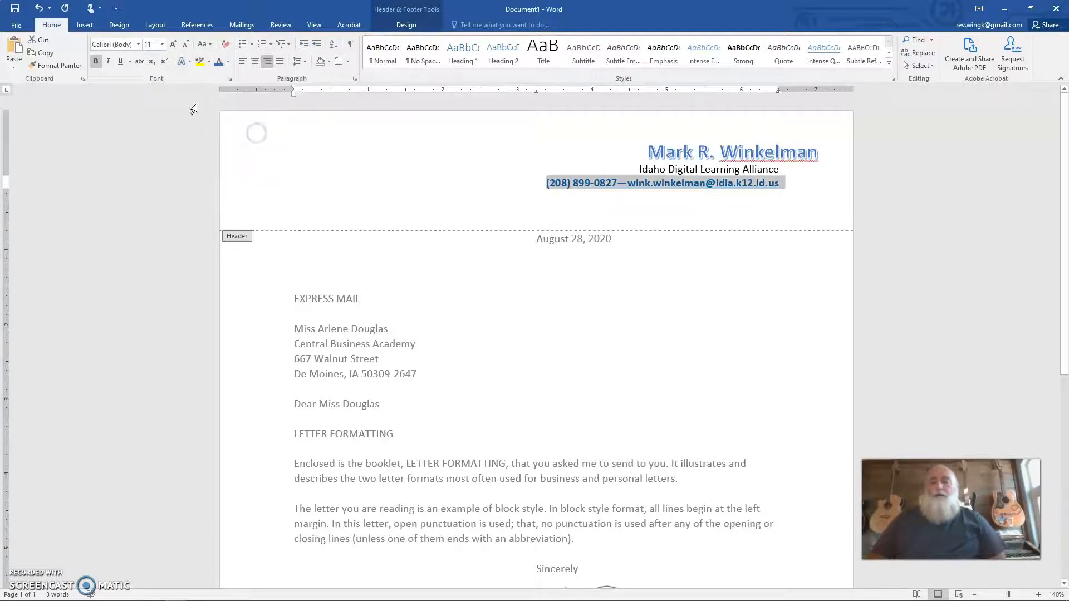
click(120, 63)
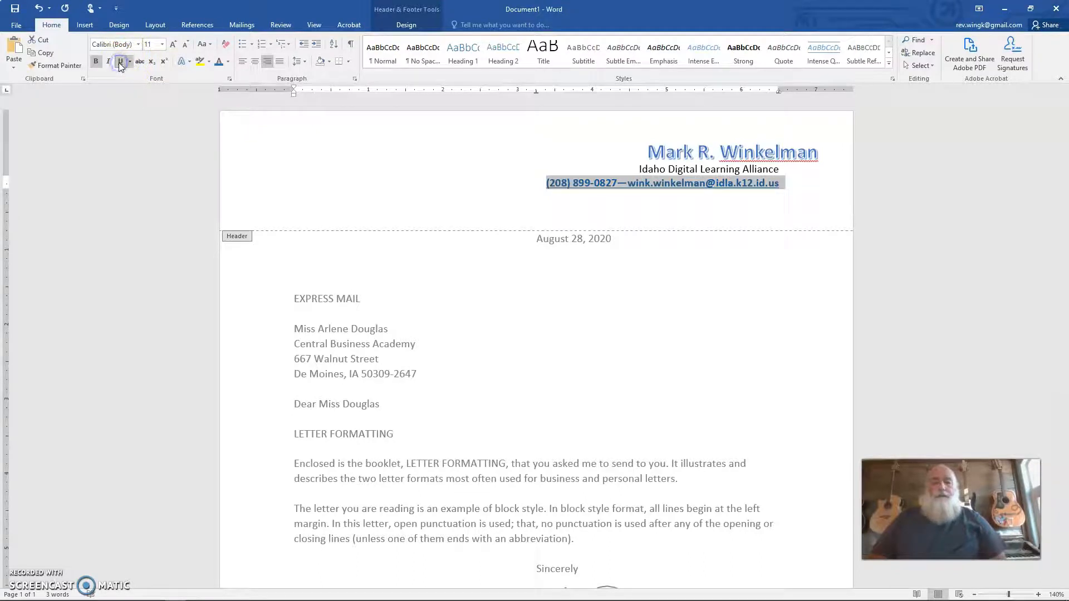
click(381, 220)
Step: Move the name WordArt left until the name ends in line with the right-aligned contact text
click(719, 152)
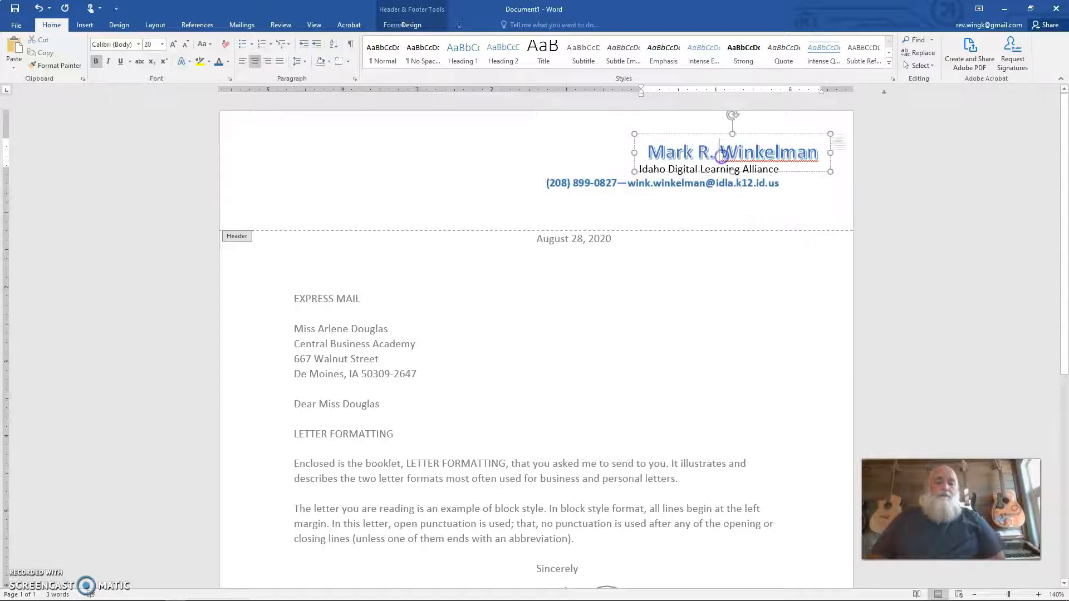
drag(715, 133, 674, 134)
click(696, 205)
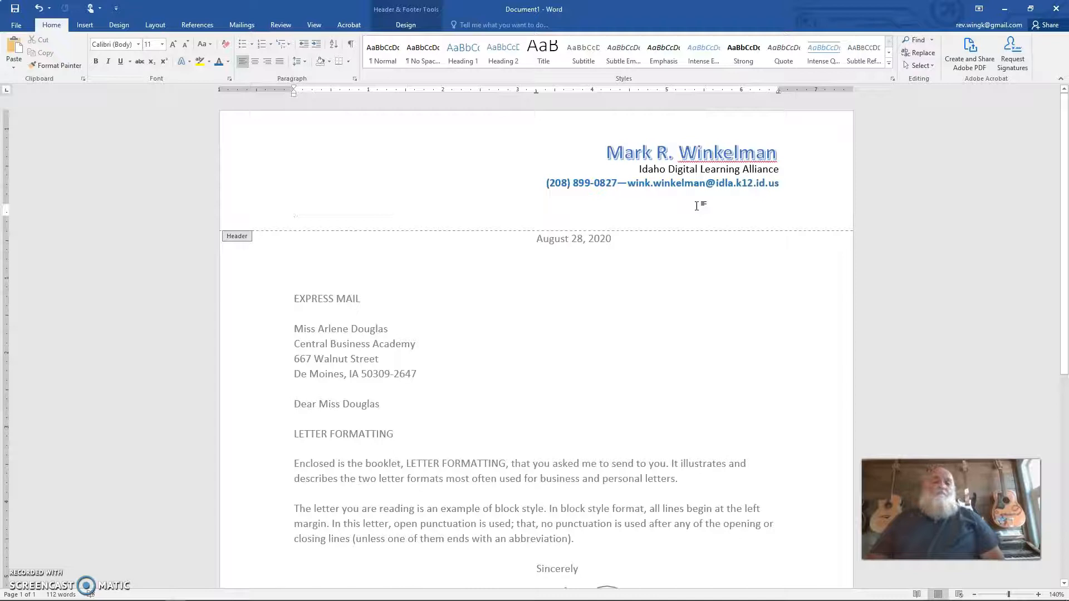
Step: From the first line of the header, search Bing's online pictures for "teacher"
click(299, 148)
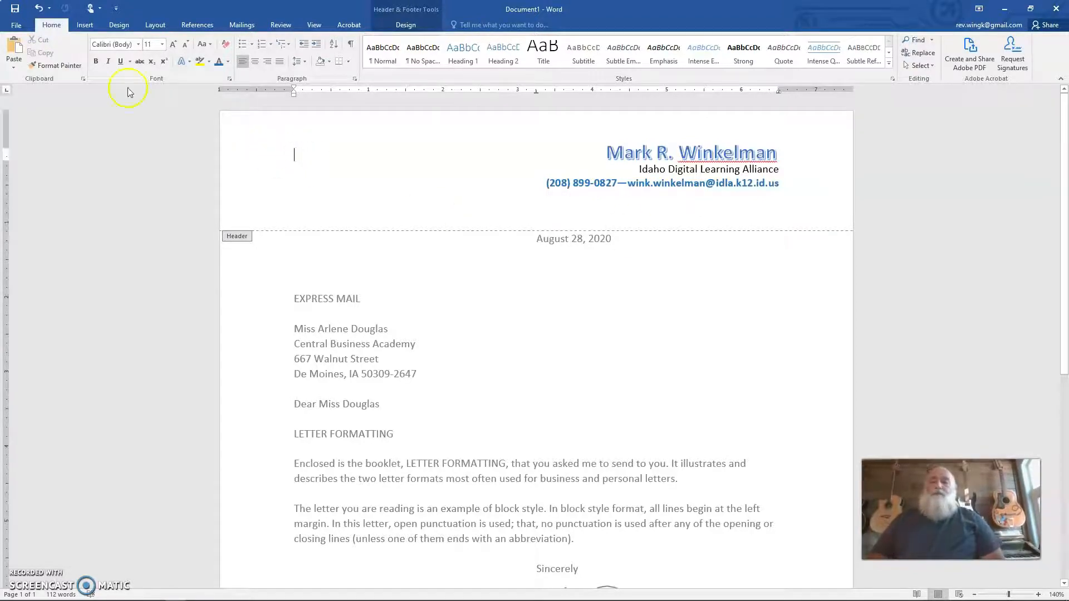
click(86, 25)
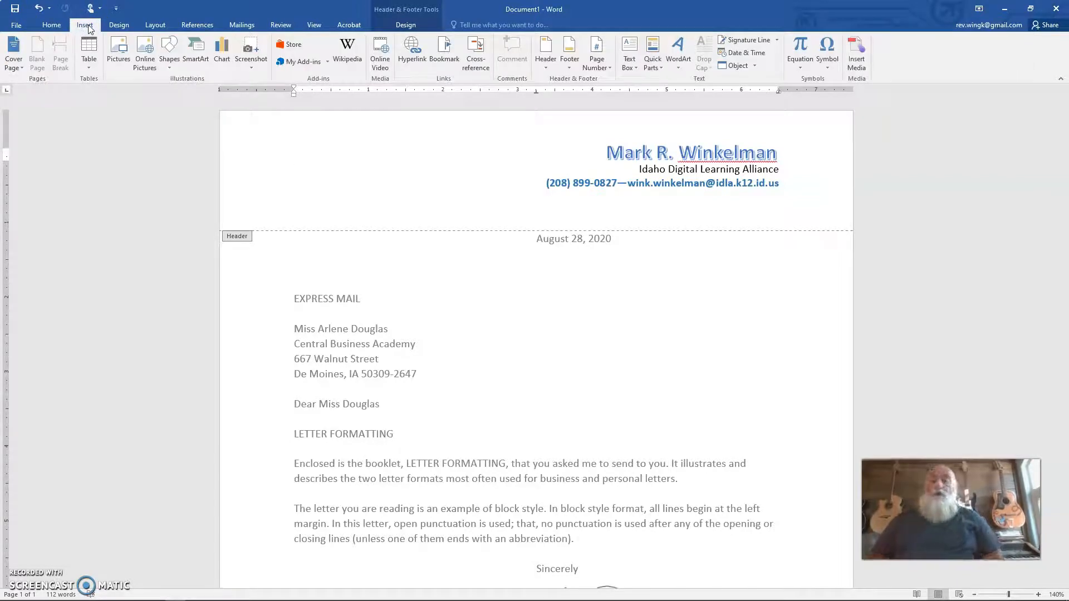
click(145, 47)
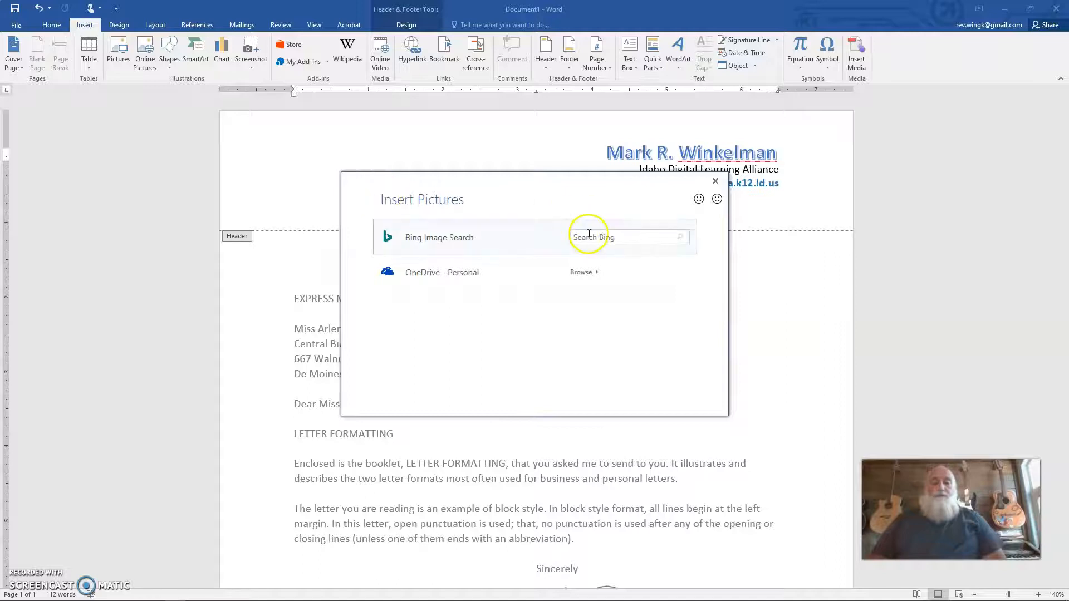
click(609, 234)
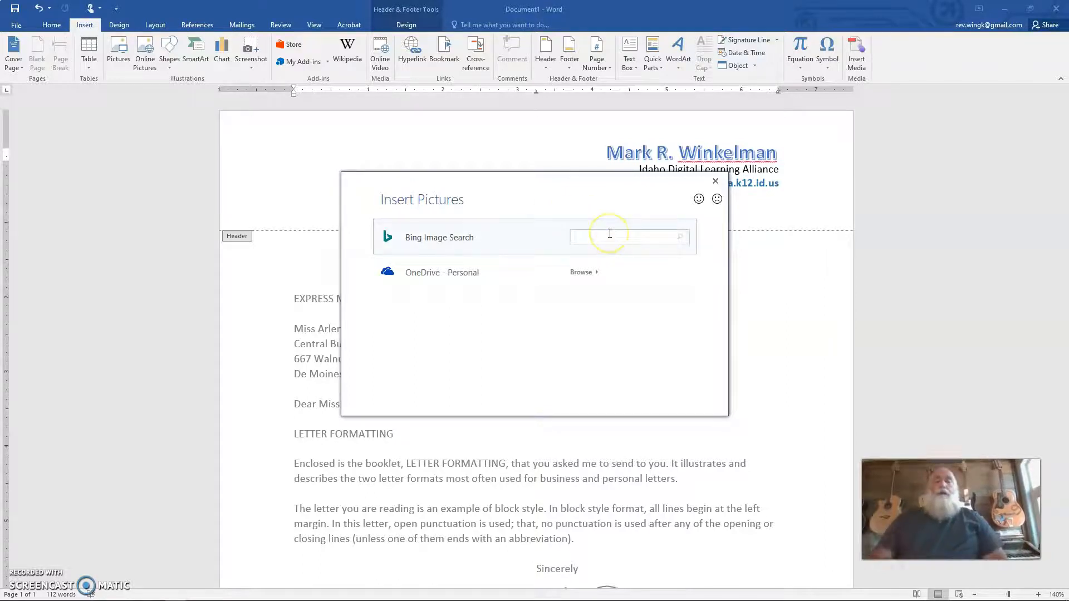
text(teacher)
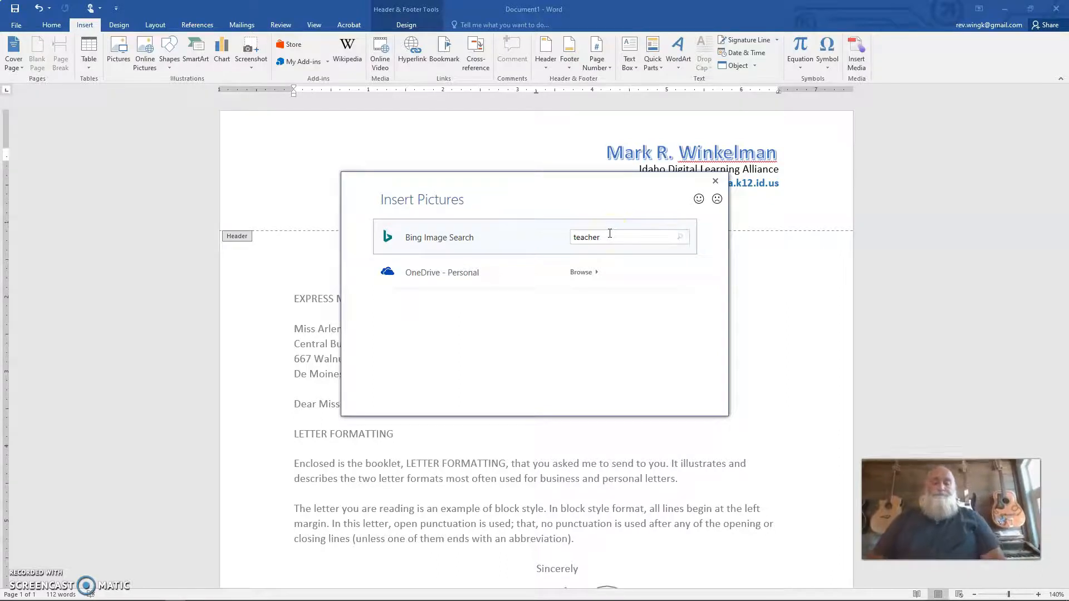
key(Return)
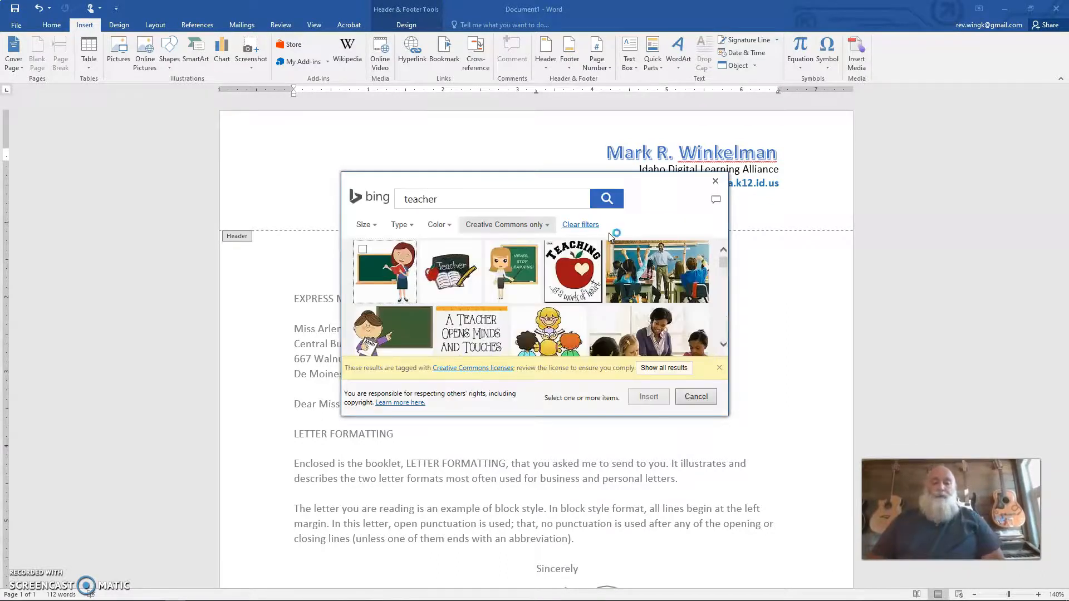
Step: Show all image results and insert the cartoon of the balding teacher with glasses, blue tie and pointer
scroll(569, 310, down, 1)
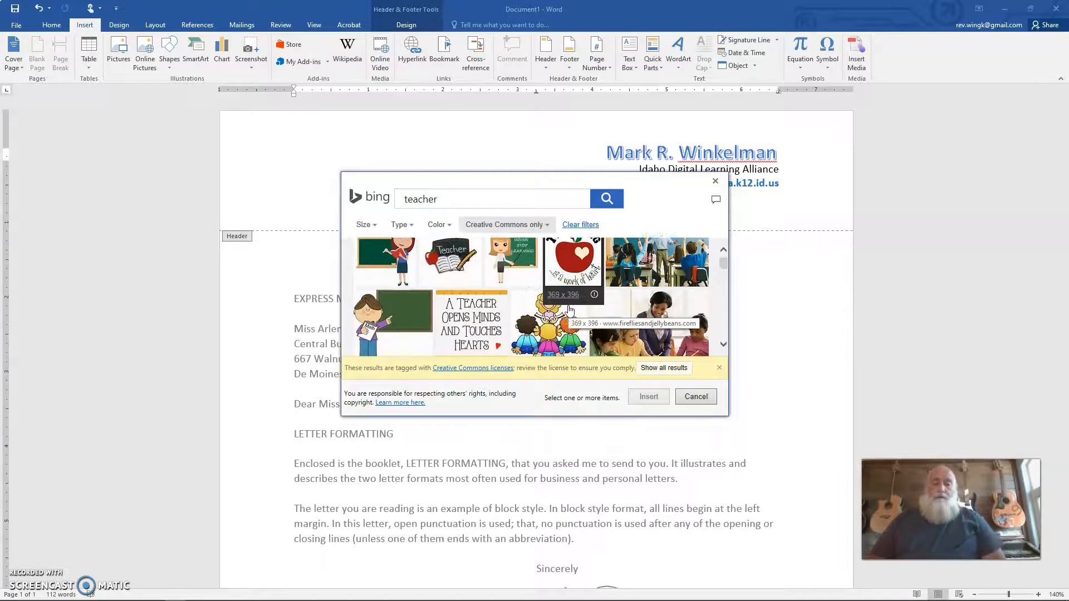
scroll(569, 309, down, 1)
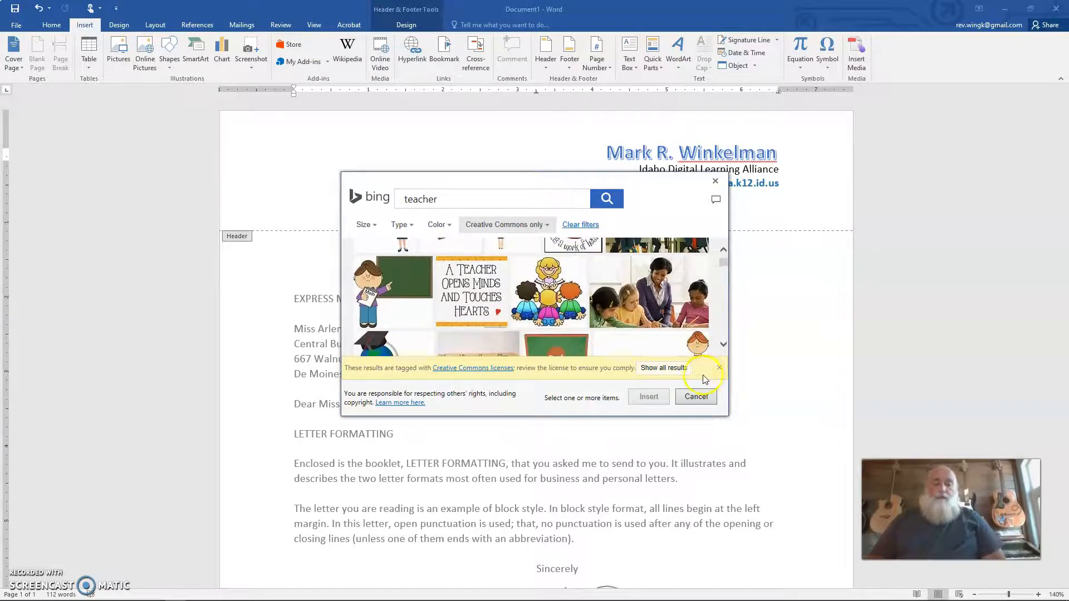
click(666, 368)
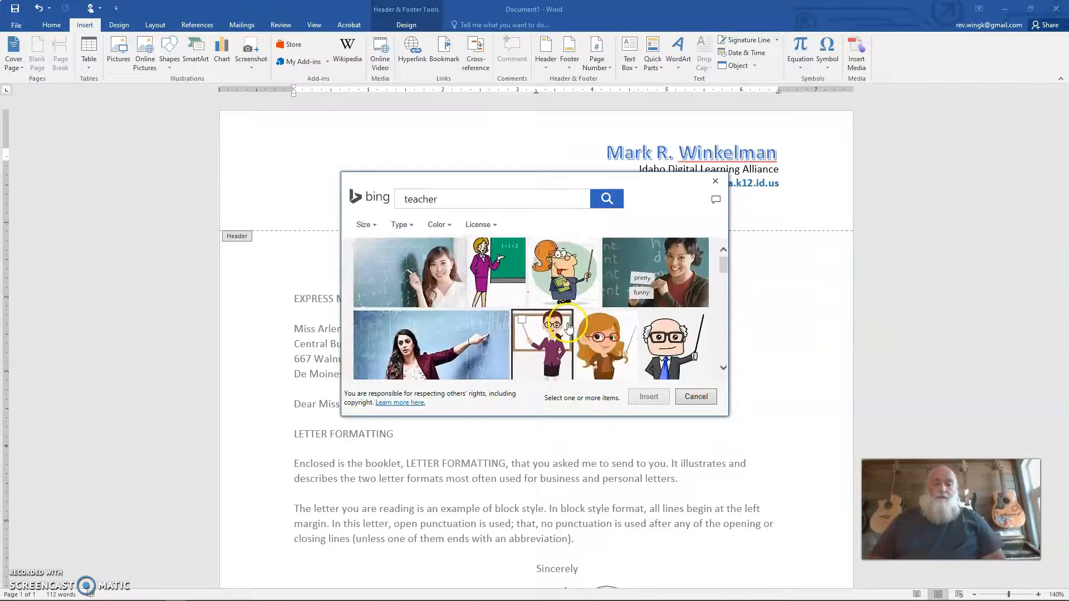
scroll(568, 329, down, 2)
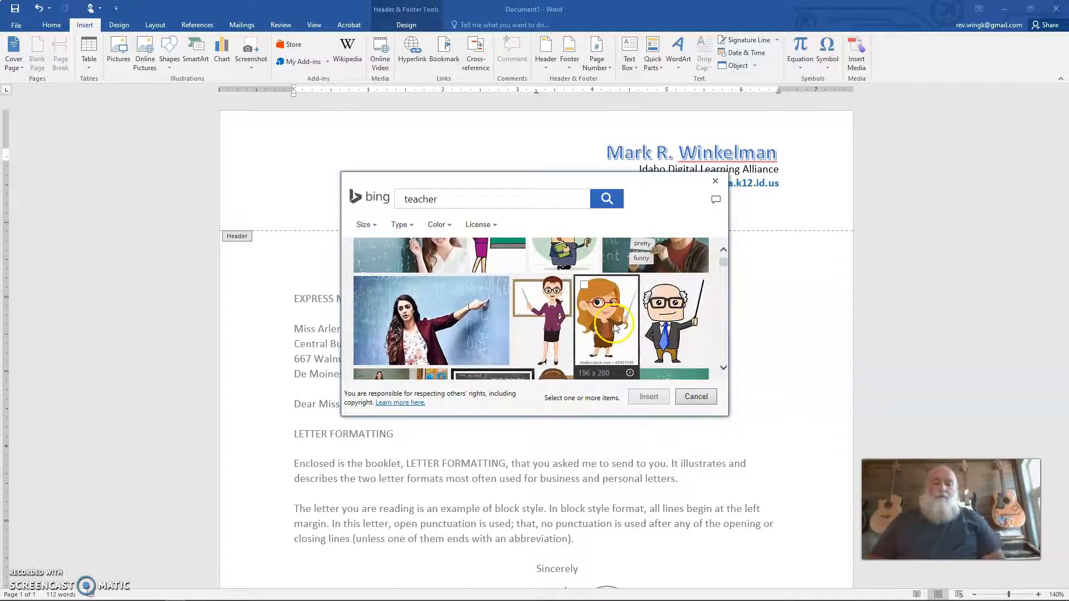
scroll(615, 329, down, 4)
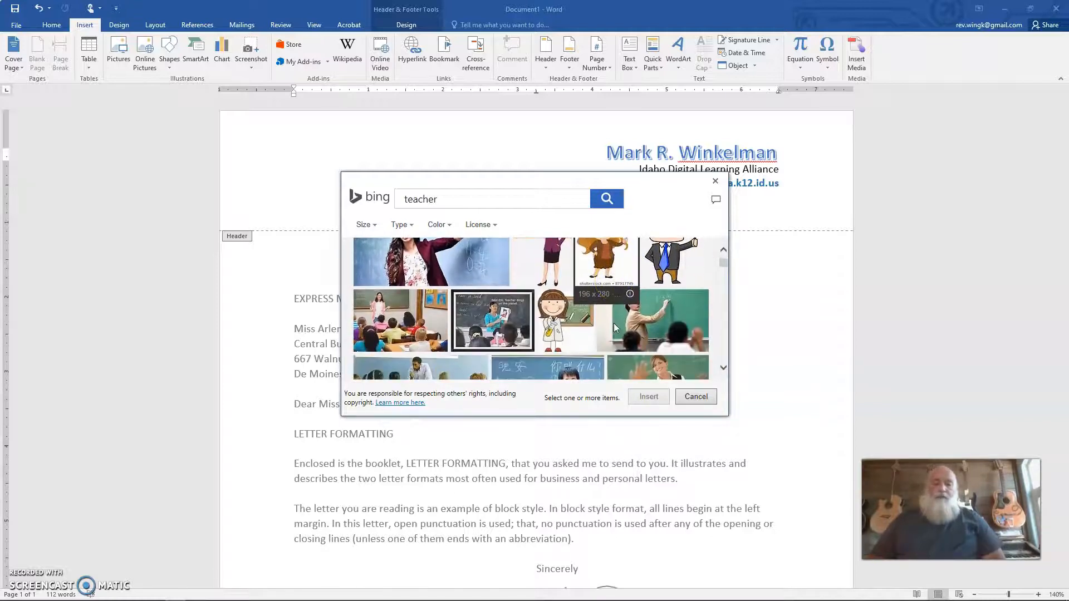
scroll(616, 329, up, 3)
click(682, 315)
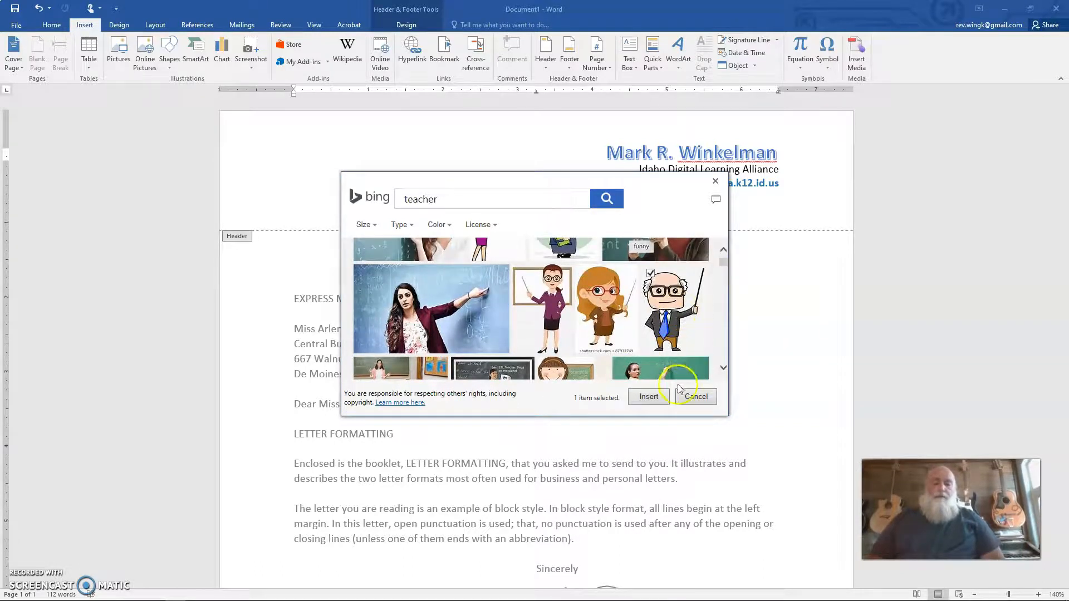
click(650, 397)
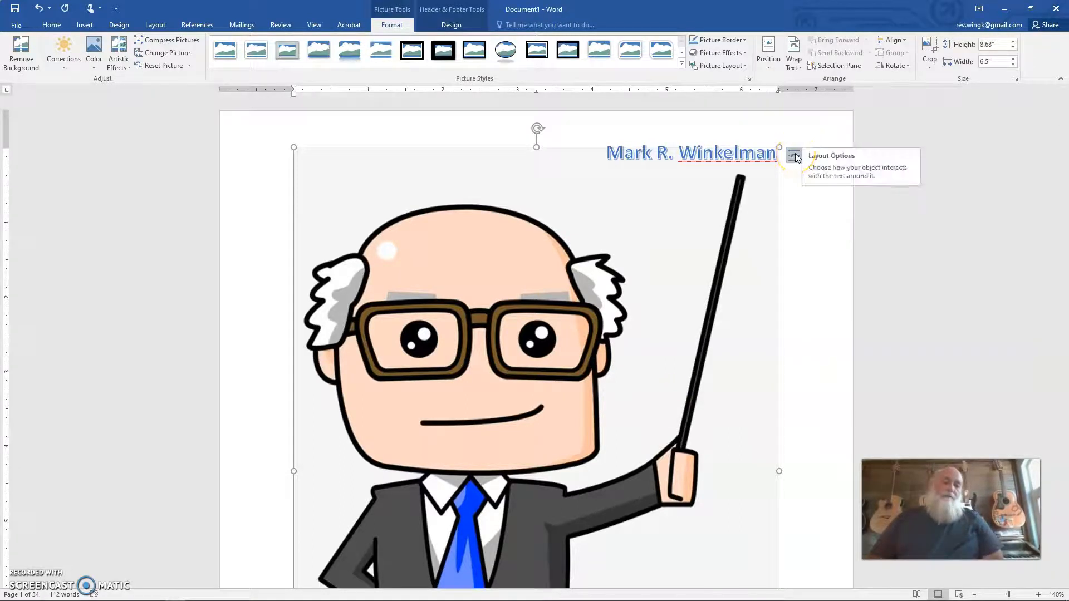
Step: Set the teacher picture's text wrapping to In Front of Text and shrink it to about 3.78" high and 2.83" wide
click(796, 156)
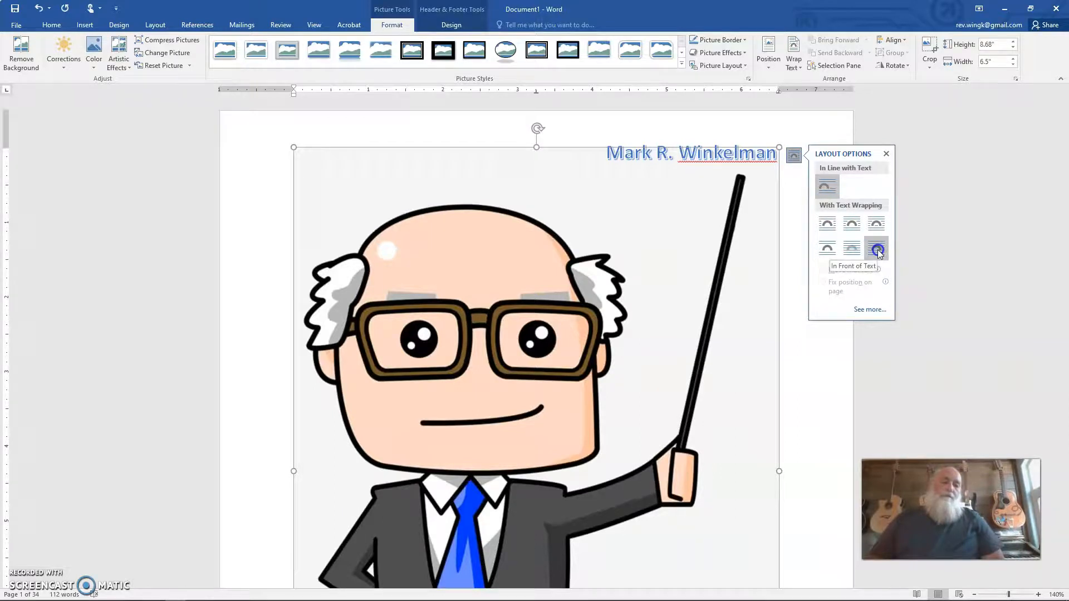
click(878, 250)
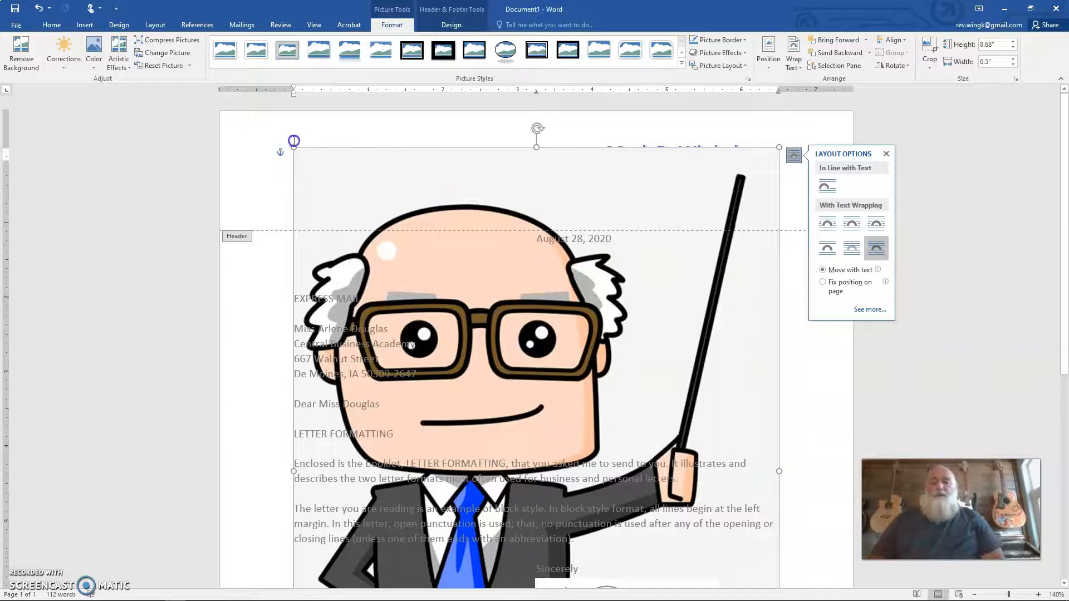
drag(294, 141, 688, 513)
Step: Try moving the 3.78" high teacher picture up to the left end of the header, and undo that last move
scroll(696, 544, down, 5)
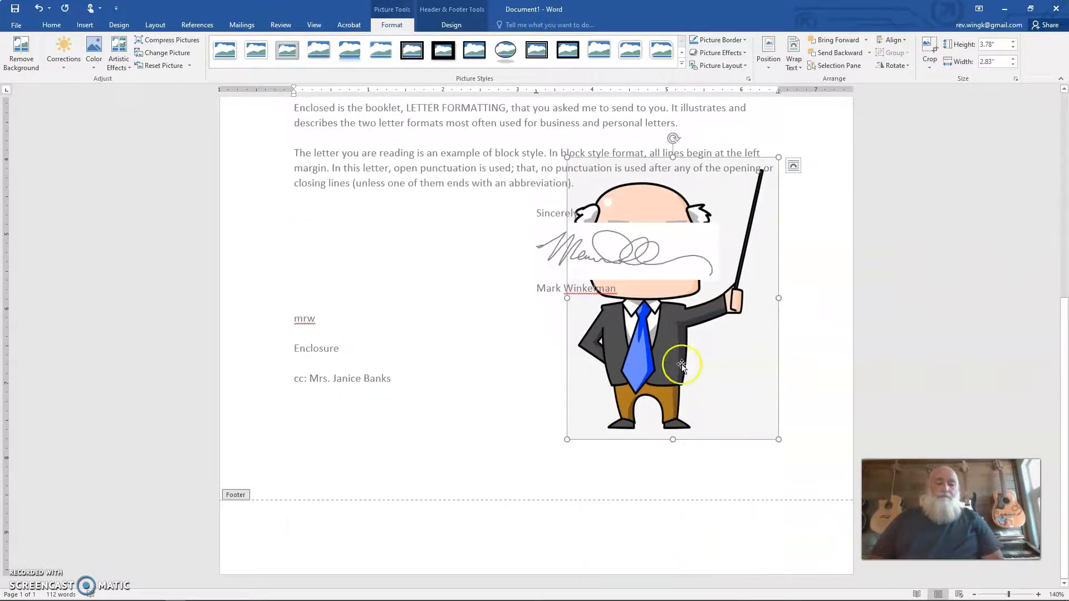
mouse_move(674, 333)
mouse_down()
mouse_move(496, 237)
mouse_move(449, 256)
mouse_up()
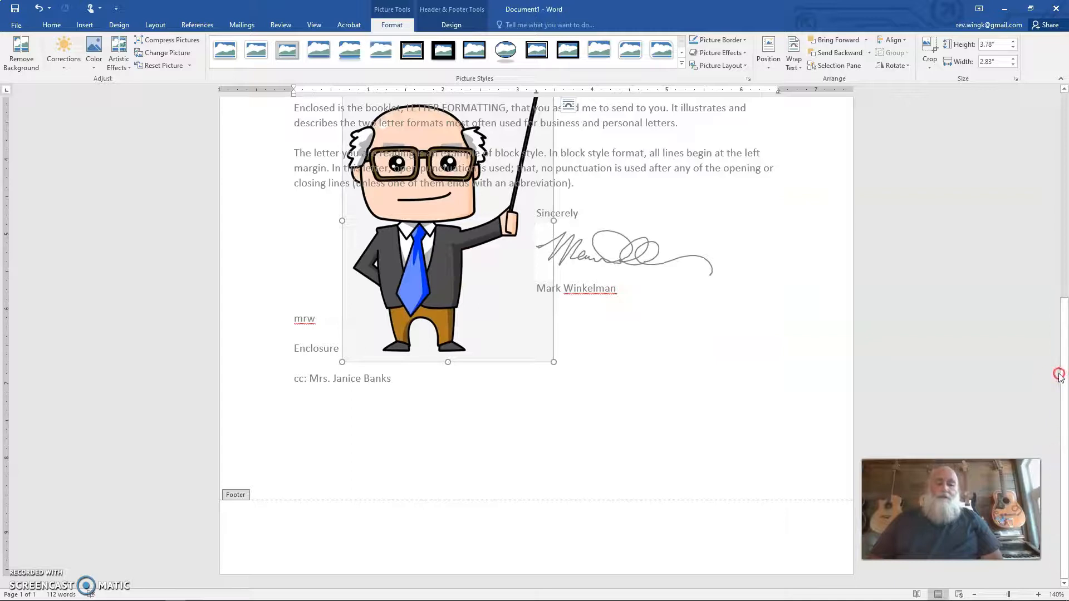
drag(1065, 344, 1040, 100)
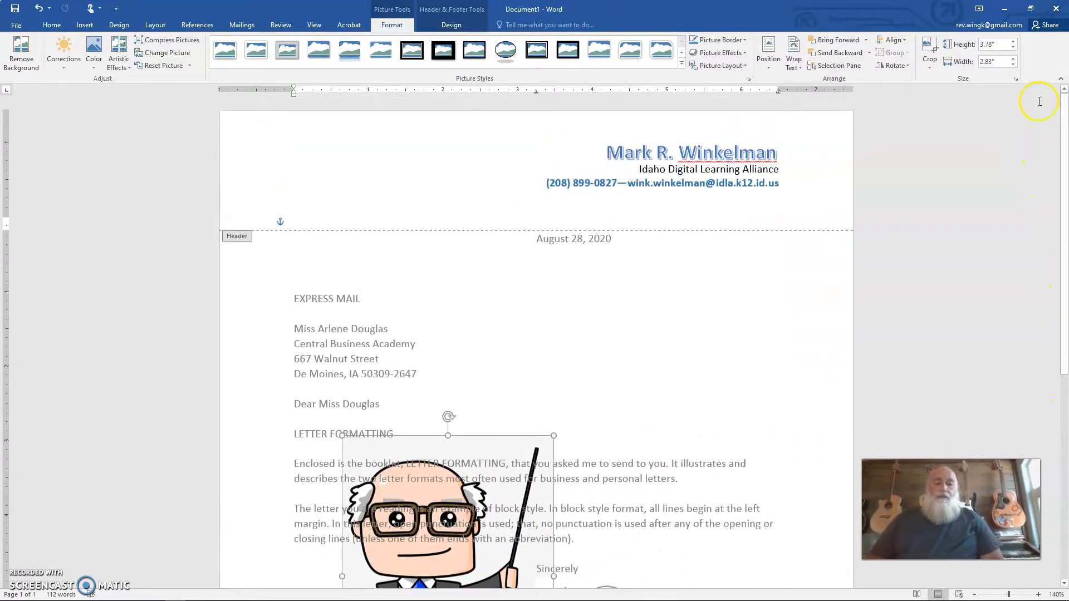
drag(482, 452, 393, 109)
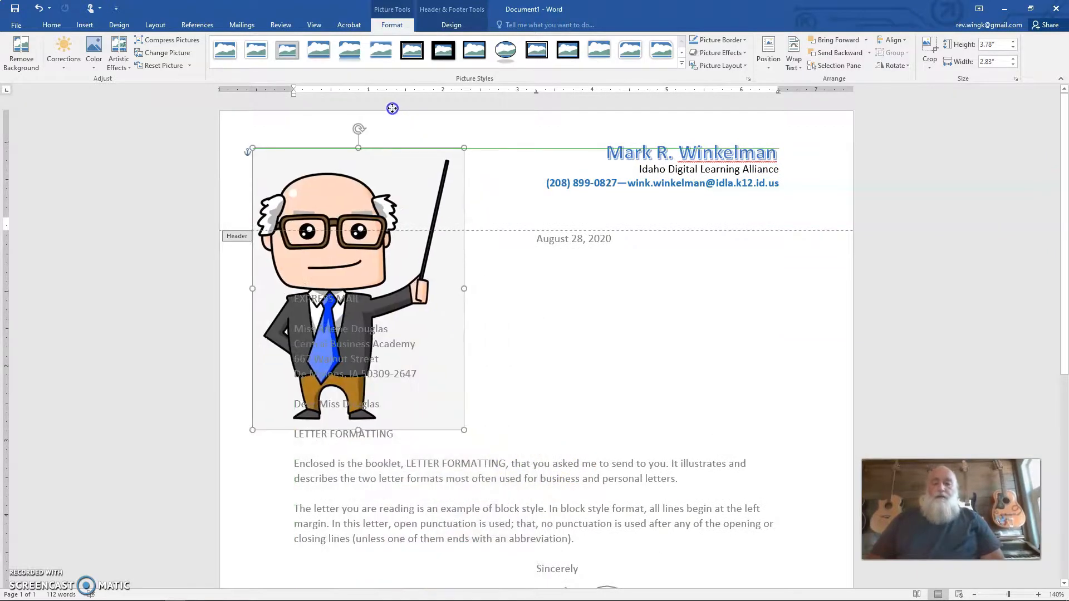
key(ctrl+z)
Step: Shrink the teacher picture to about 1.36" high and 1.02" wide and place it at the left end of the header
scroll(484, 345, down, 5)
drag(555, 382, 401, 200)
scroll(755, 370, up, 4)
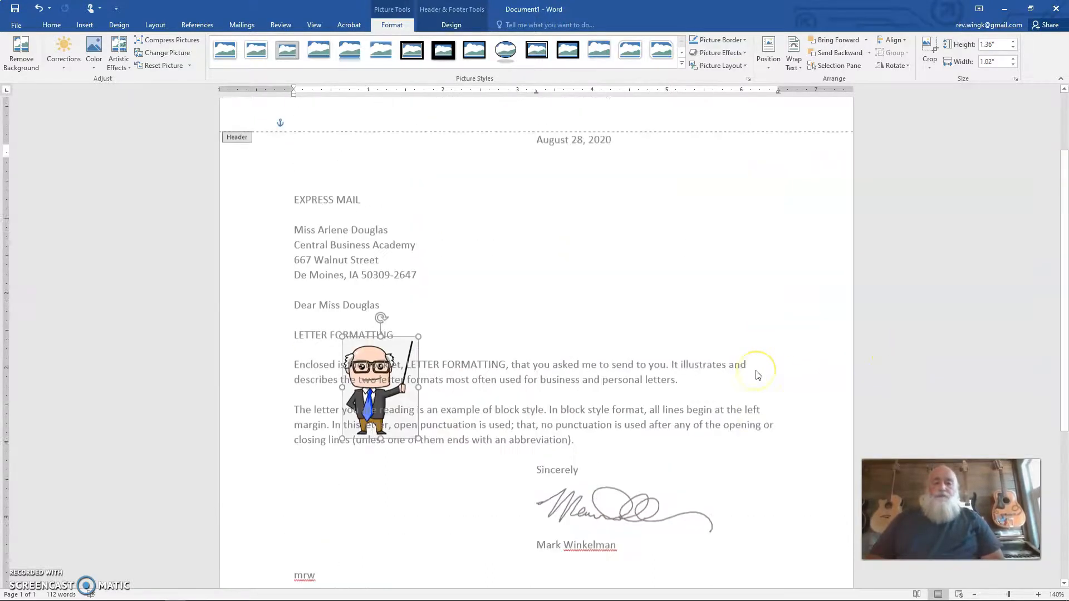
scroll(756, 373, up, 2)
drag(400, 454, 360, 137)
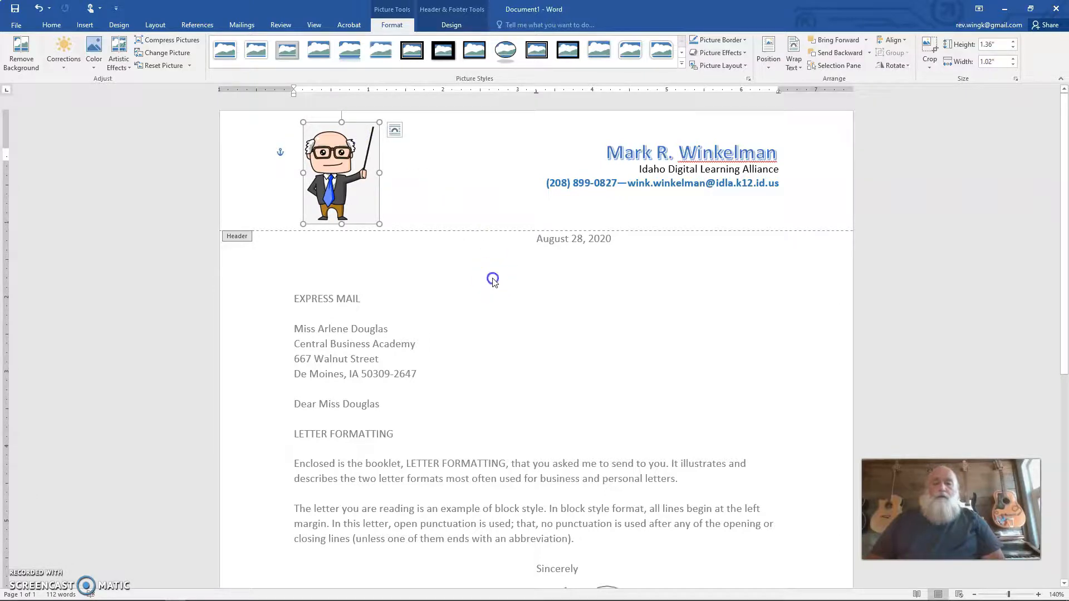
Step: Add a bottom border to the empty last line of the header, beneath the teacher picture
click(474, 220)
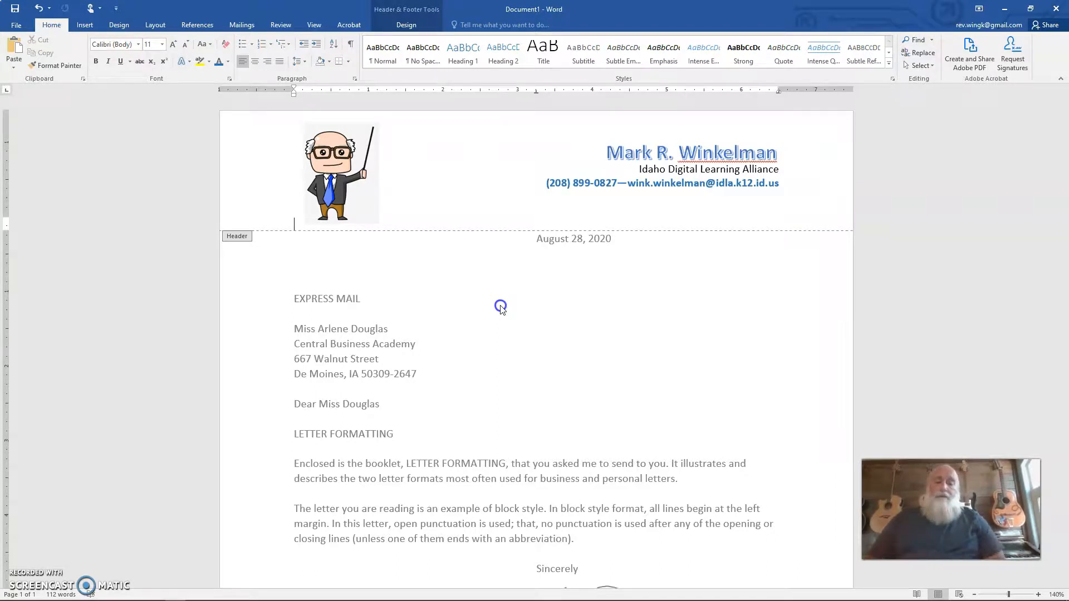
click(349, 64)
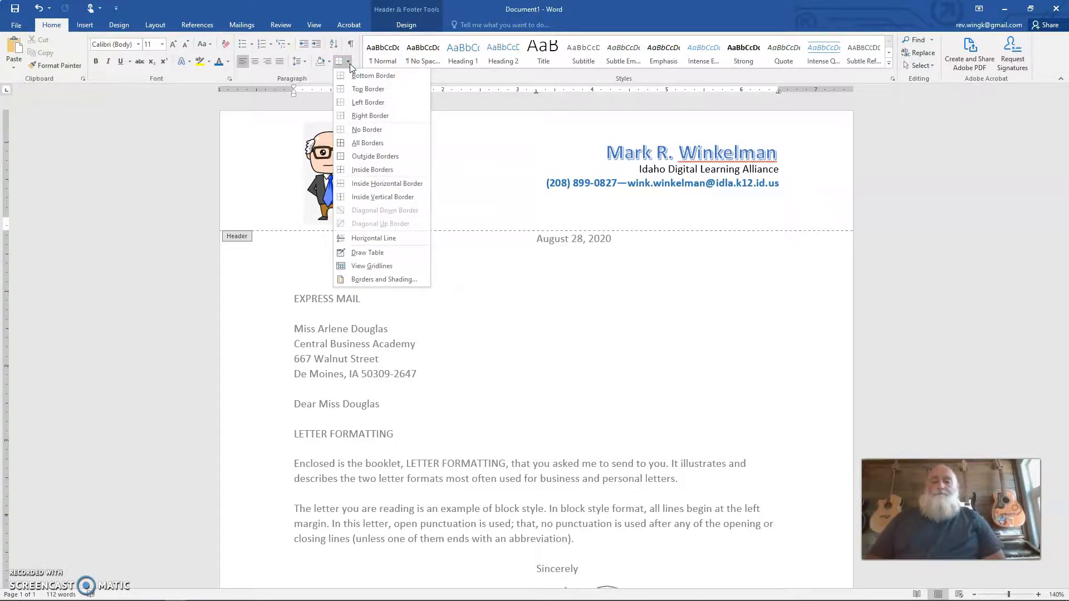
click(365, 78)
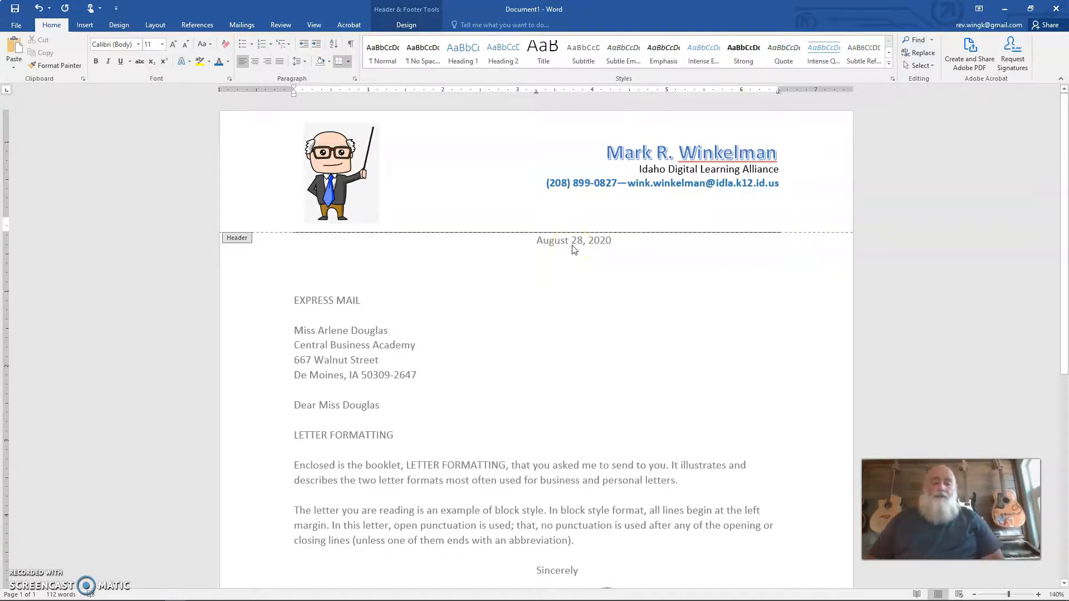
Step: Leave header editing and return to the body of the letter
scroll(557, 354, down, 5)
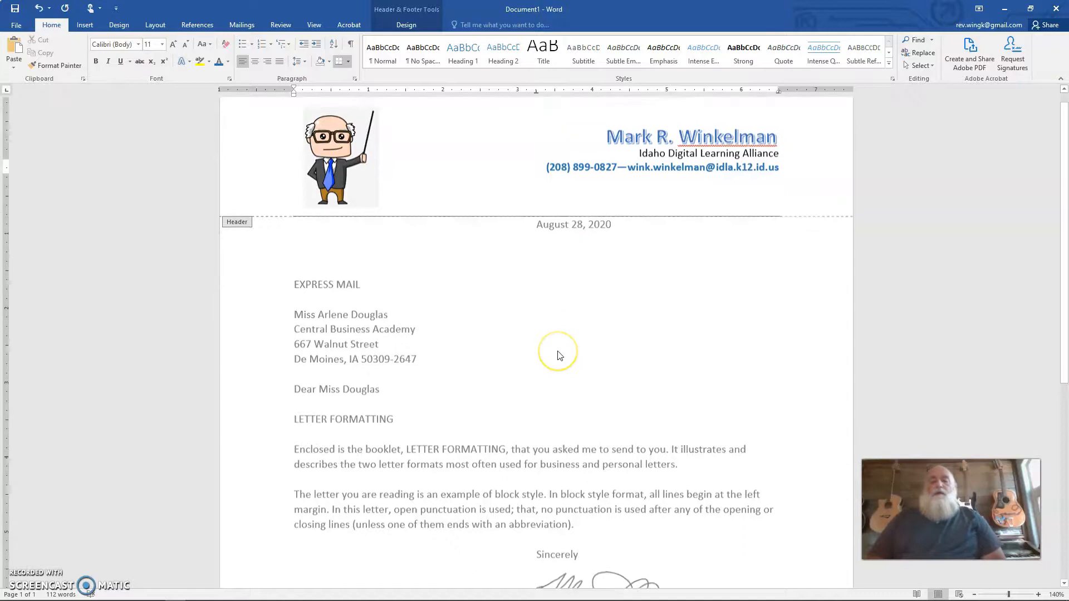
scroll(560, 355, down, 4)
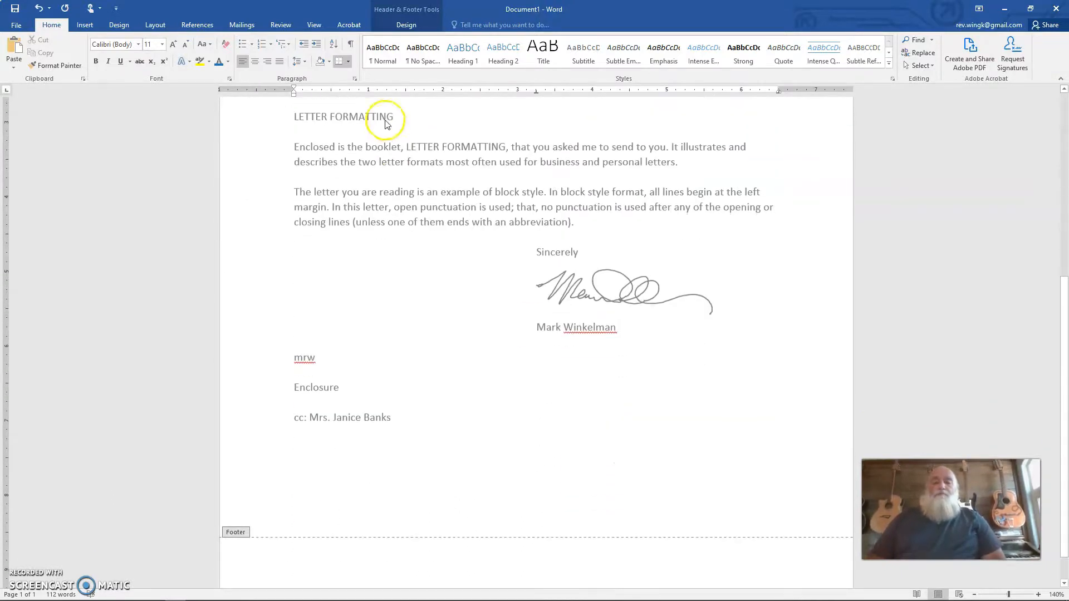
scroll(430, 434, up, 9)
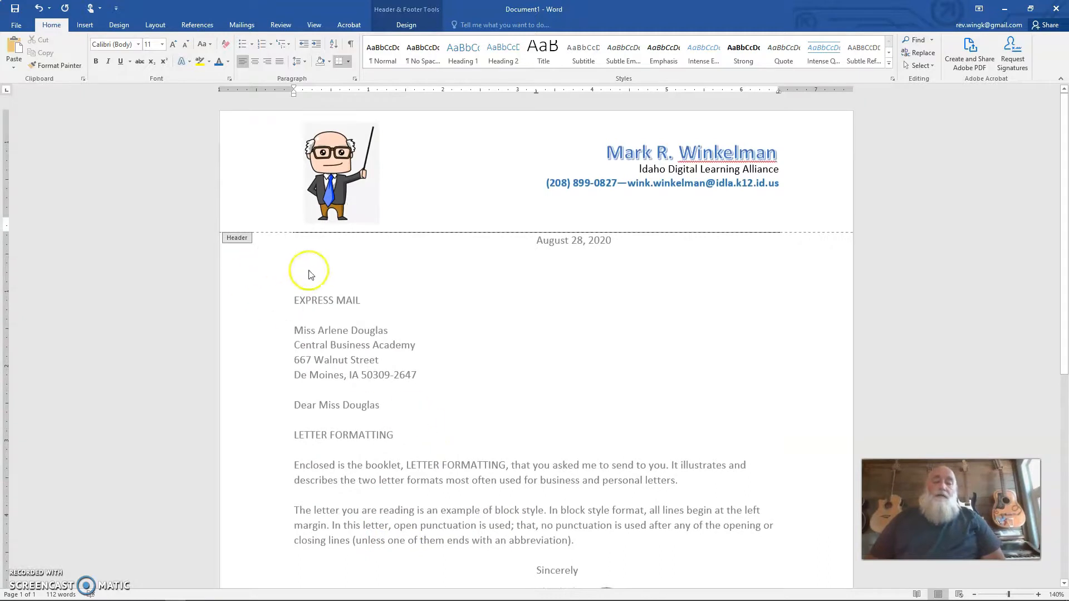
click(296, 251)
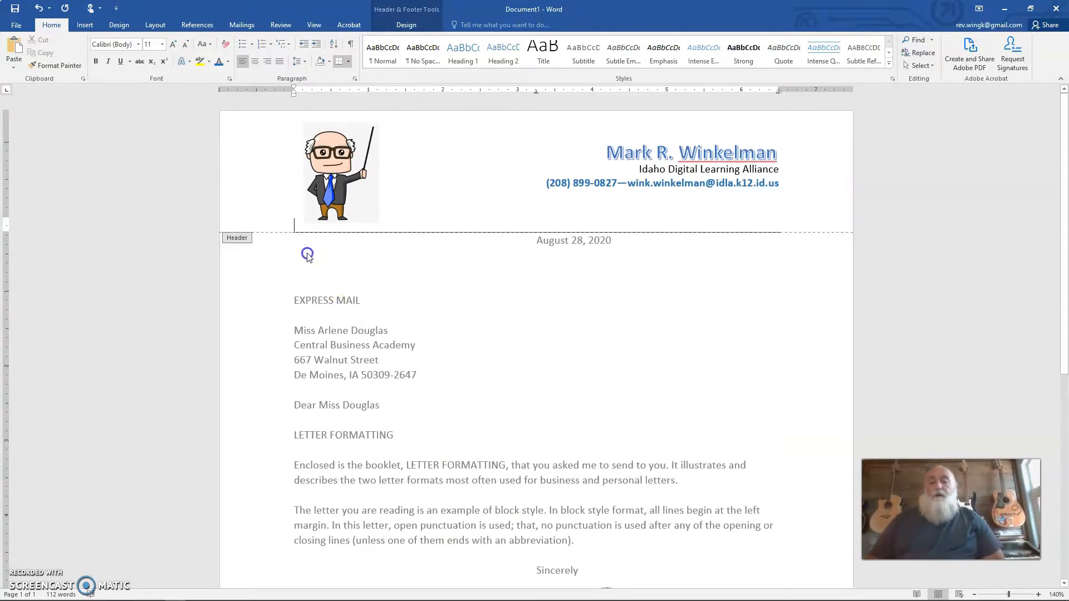
double_click(318, 257)
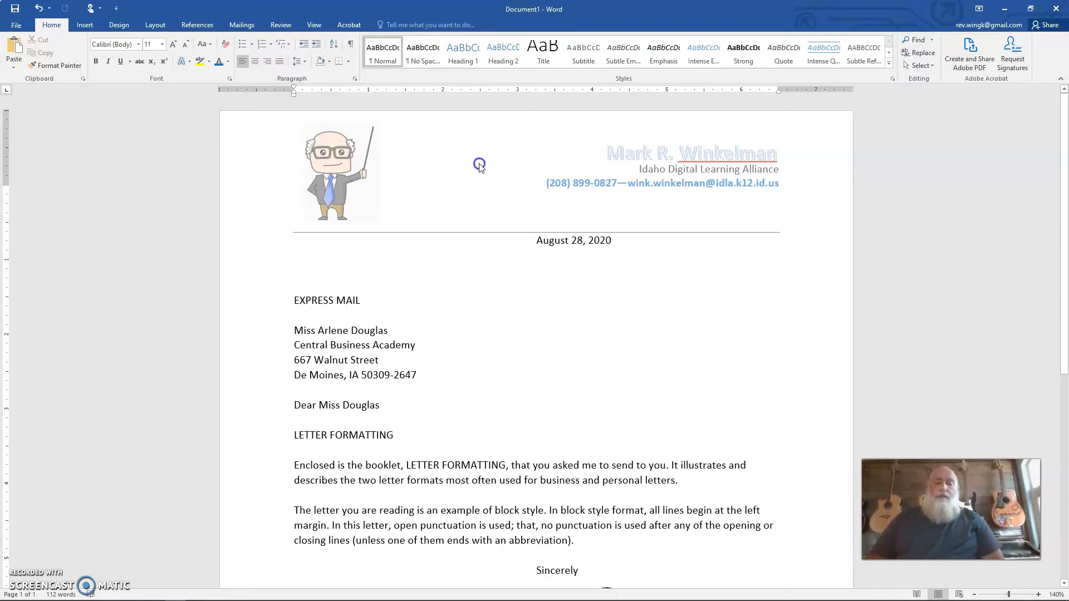
Step: Add a blank line between the header border and the letter's date, keeping the date tabbed to the page centre
click(534, 241)
key(BackSpace)
key(Return)
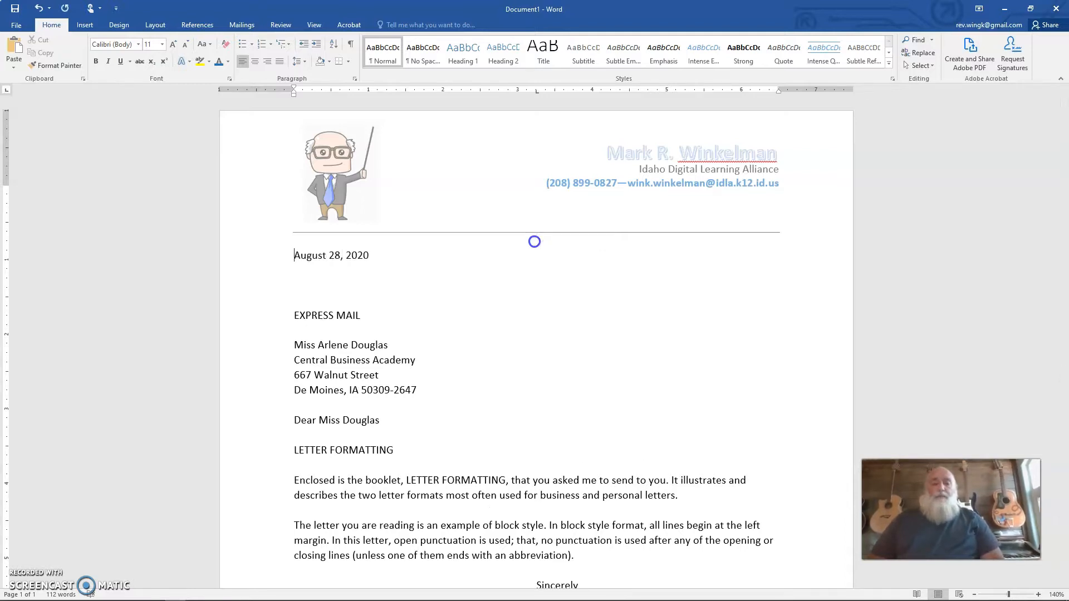
click(290, 257)
key(Tab)
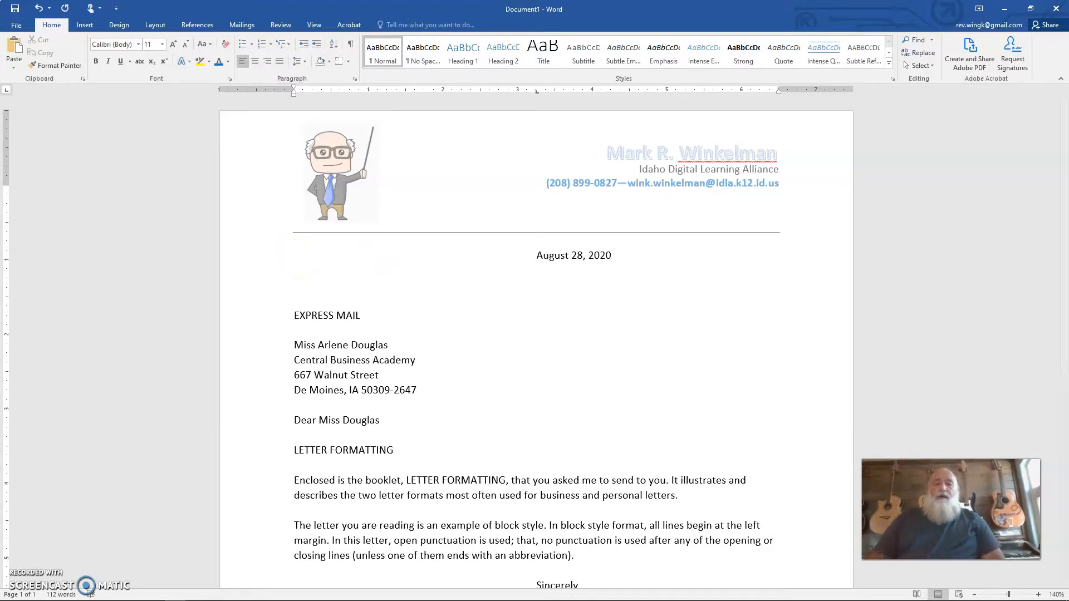
scroll(400, 387, down, 3)
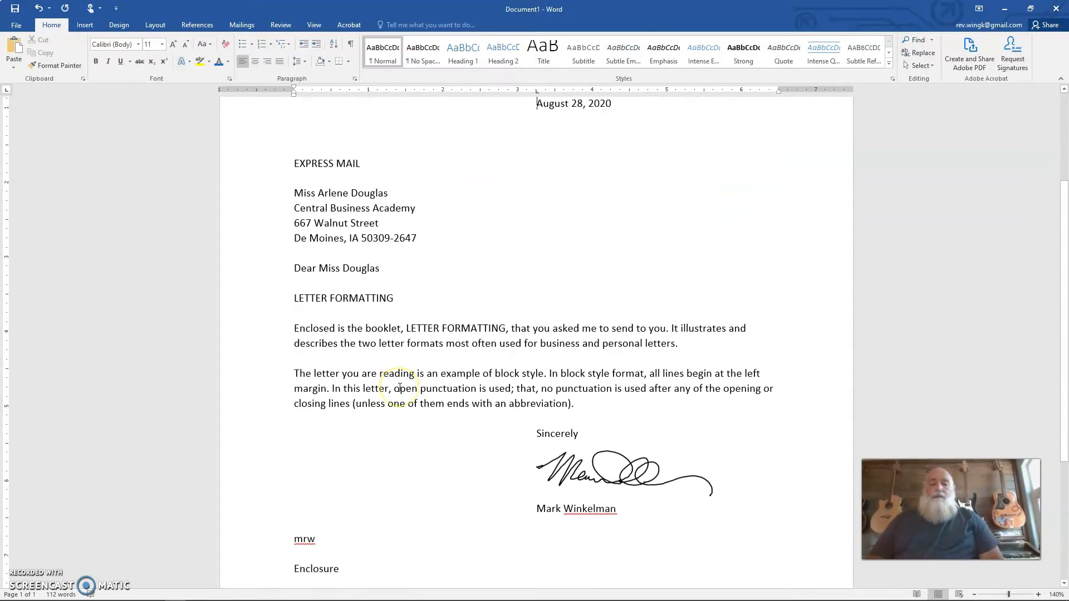
scroll(400, 388, down, 1)
scroll(400, 387, up, 5)
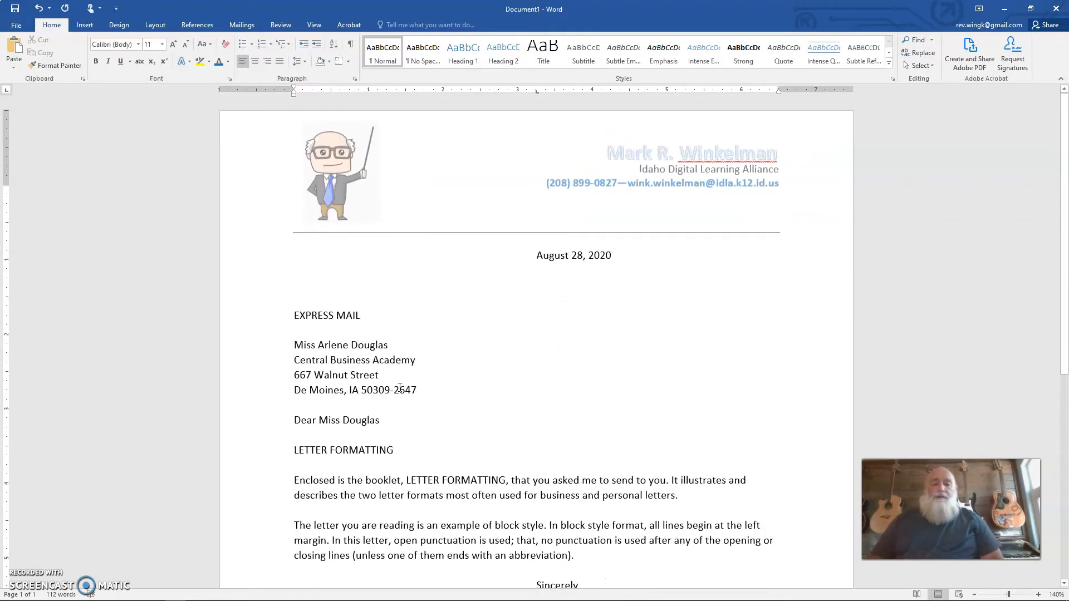